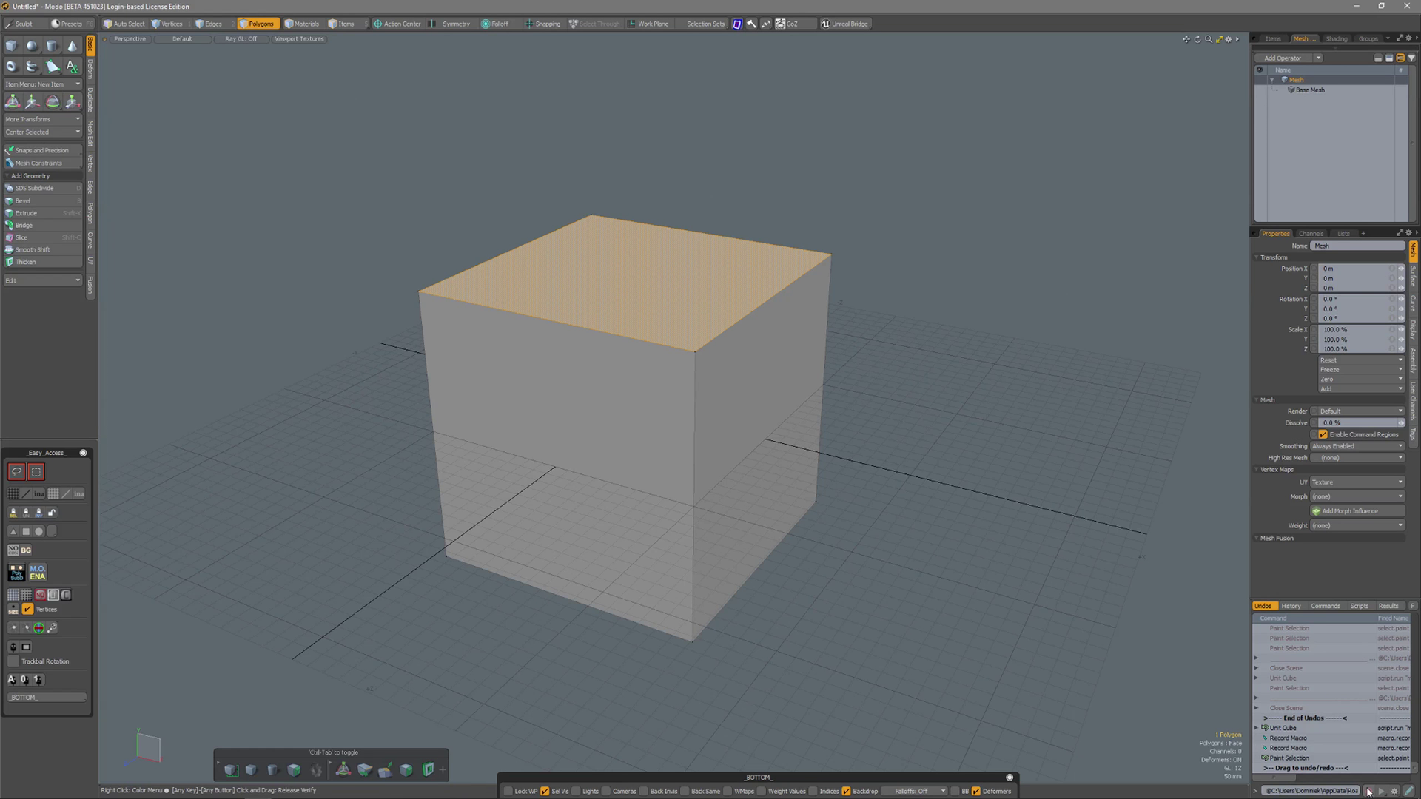
Start recording a macro and bevel the cube's top face with a 130 mm inset, followed by a 152 mm shift
{"action": "left_click", "coordinate": [1368, 791]}
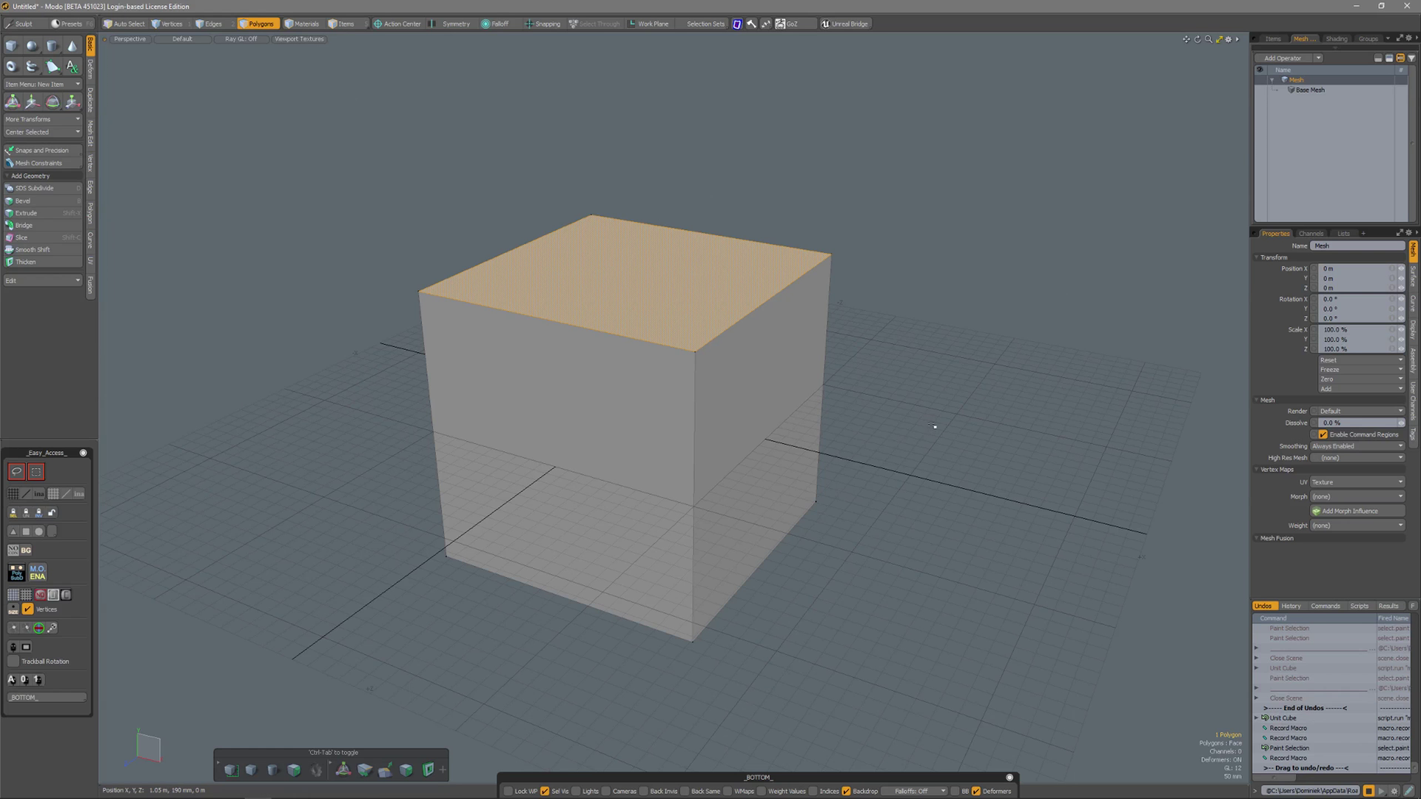
{"action": "key", "text": "b"}
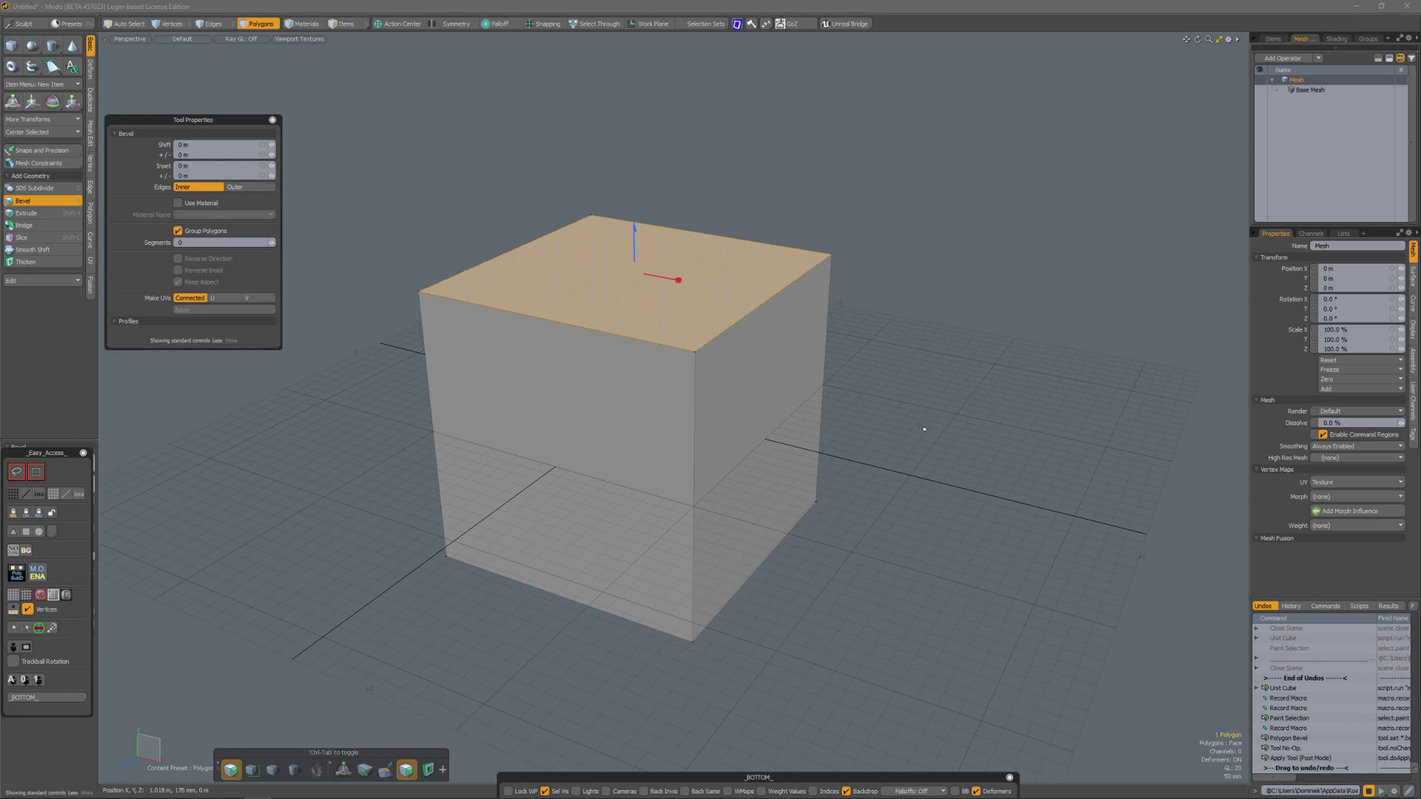
{"action": "left_click_drag", "start_coordinate": [680, 281], "coordinate": [700, 279]}
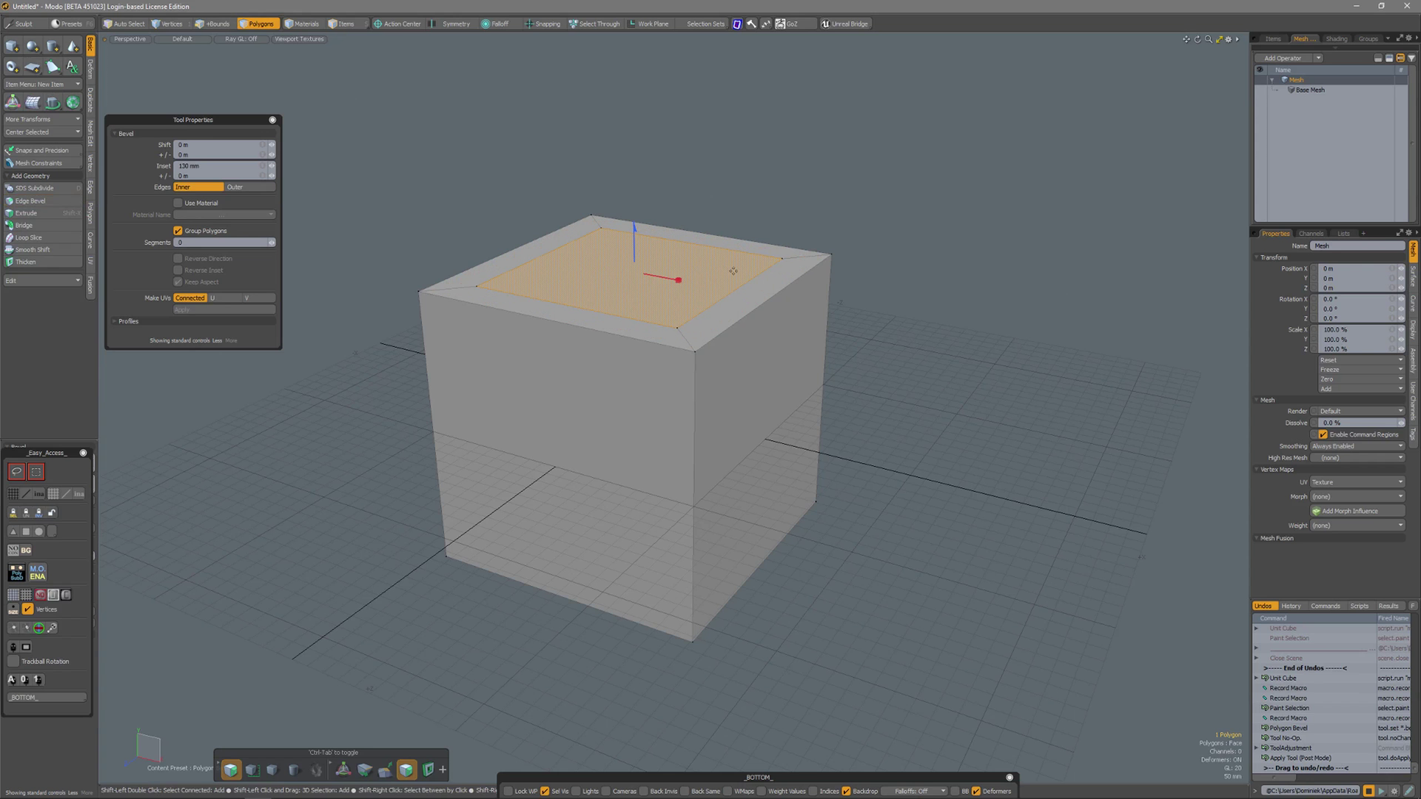
{"action": "left_click", "coordinate": [699, 274], "text": "shift"}
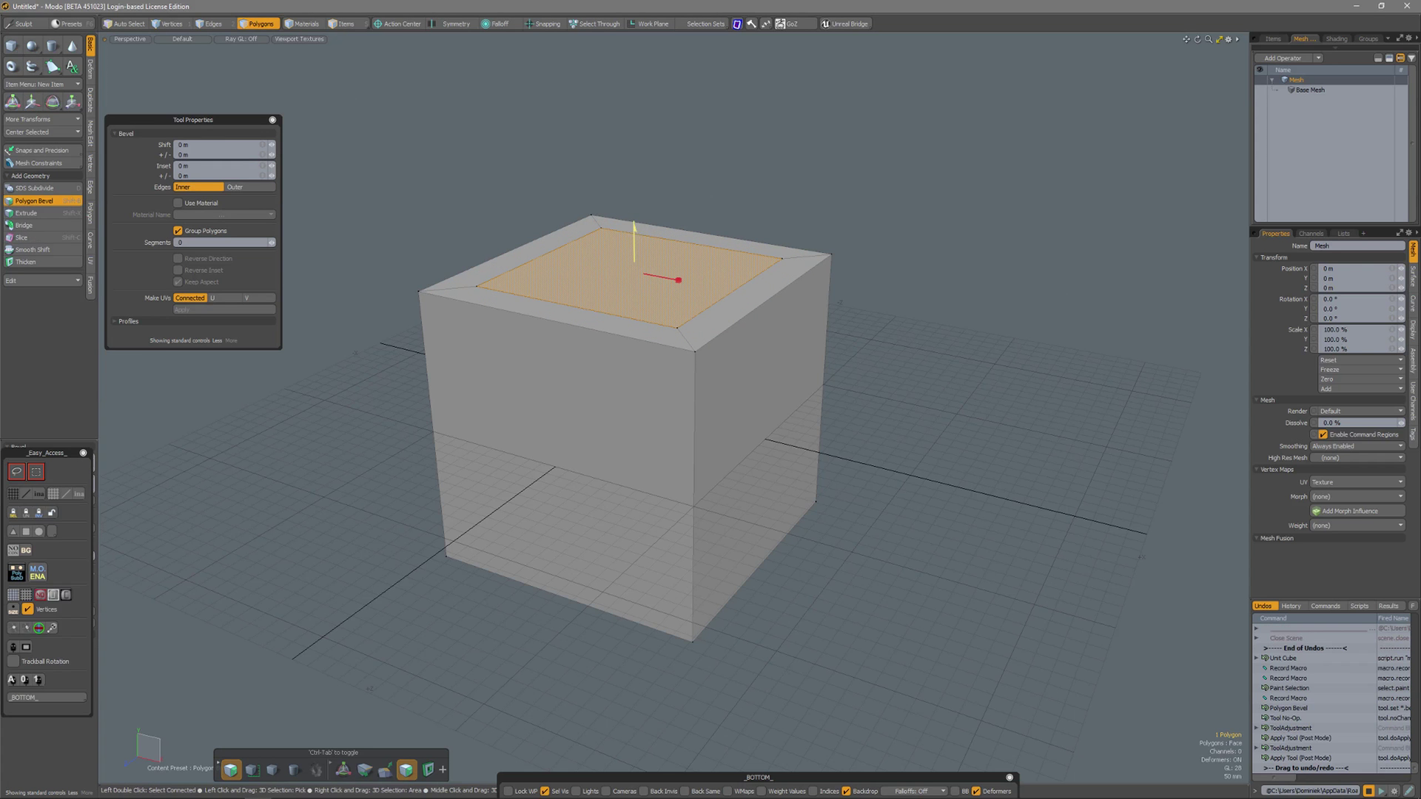
{"action": "left_click_drag", "start_coordinate": [634, 237], "coordinate": [706, 227]}
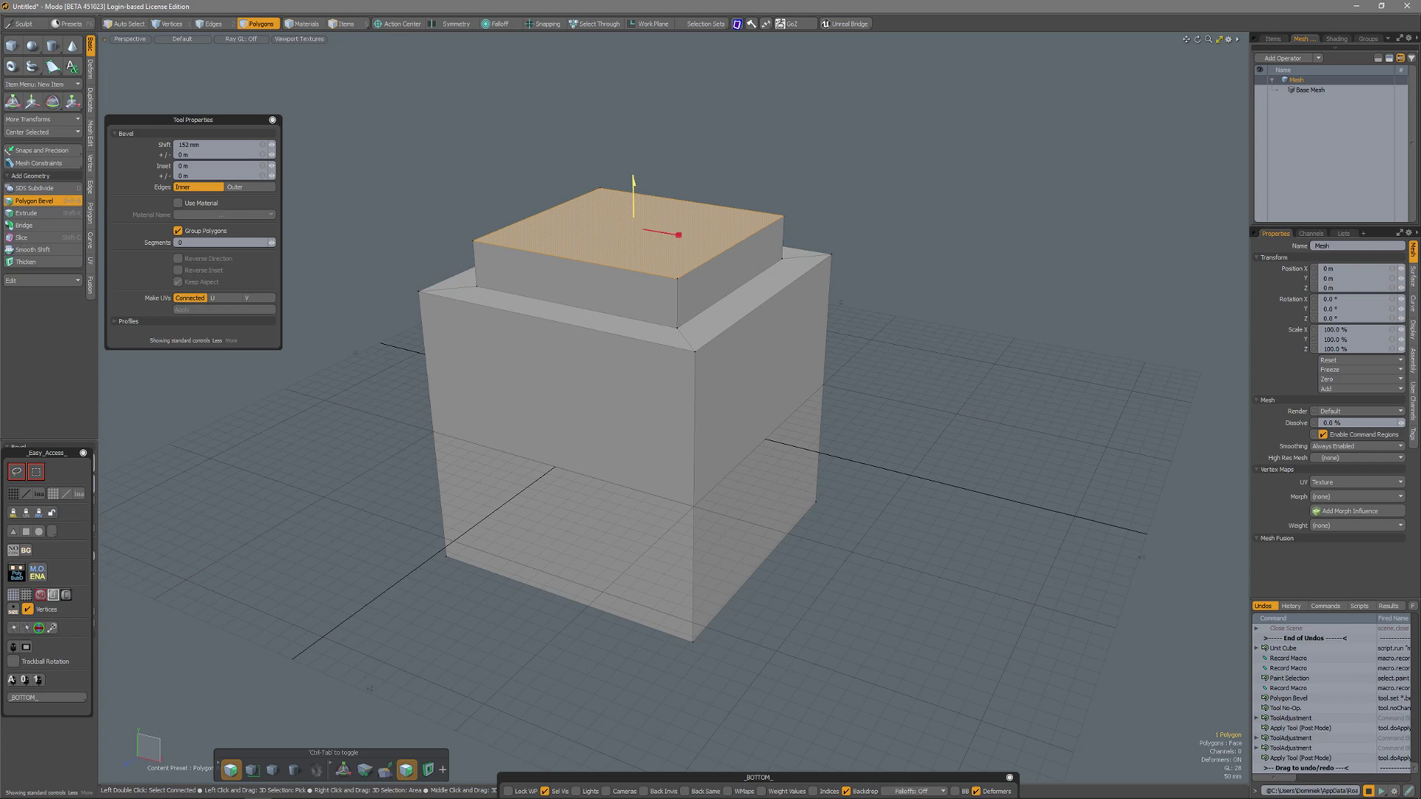
Bevel the raised top face again with a 142.8 mm inset, followed by a separate 136 mm shift
{"action": "left_click", "coordinate": [703, 226], "text": "shift"}
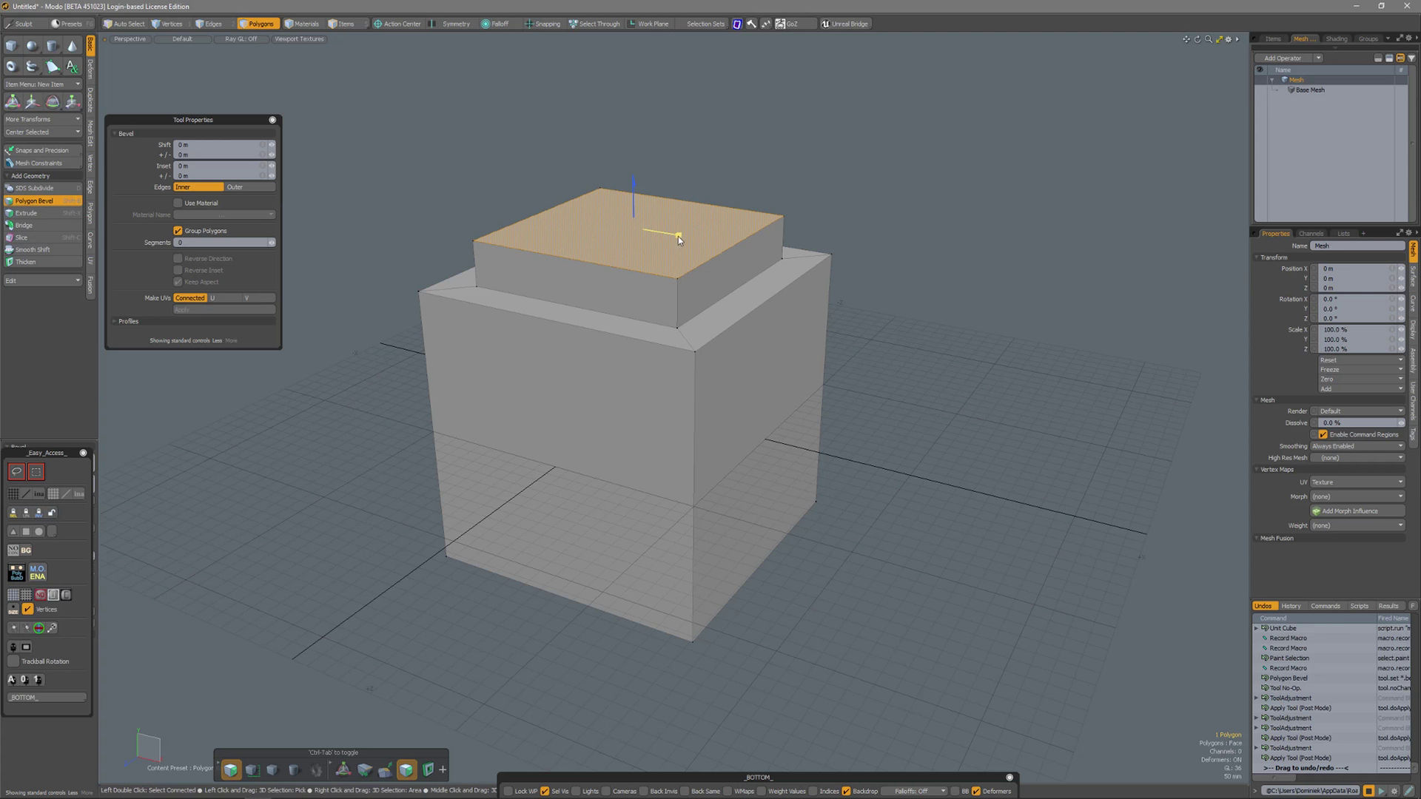
{"action": "left_click_drag", "start_coordinate": [679, 235], "coordinate": [675, 234]}
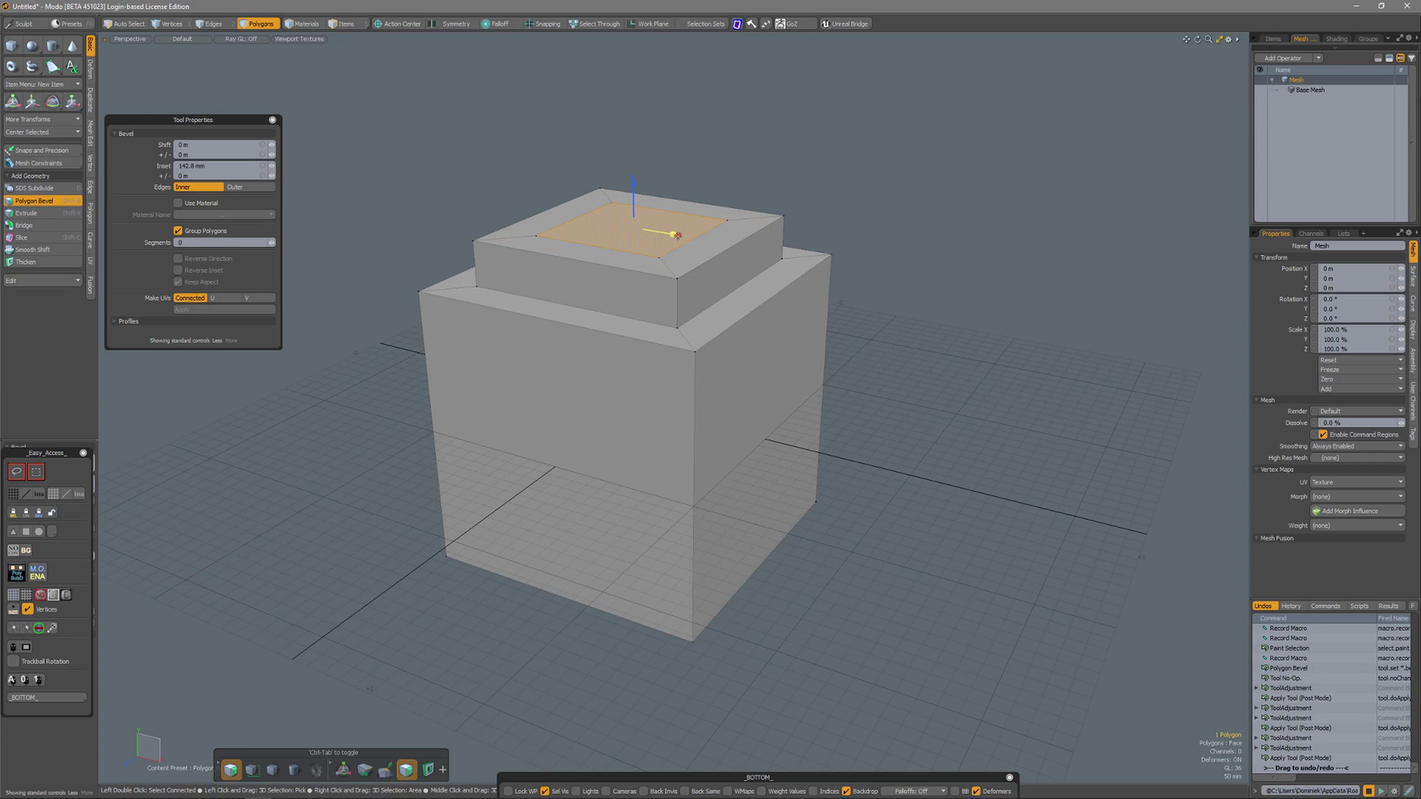
{"action": "left_click", "coordinate": [747, 219], "text": "shift"}
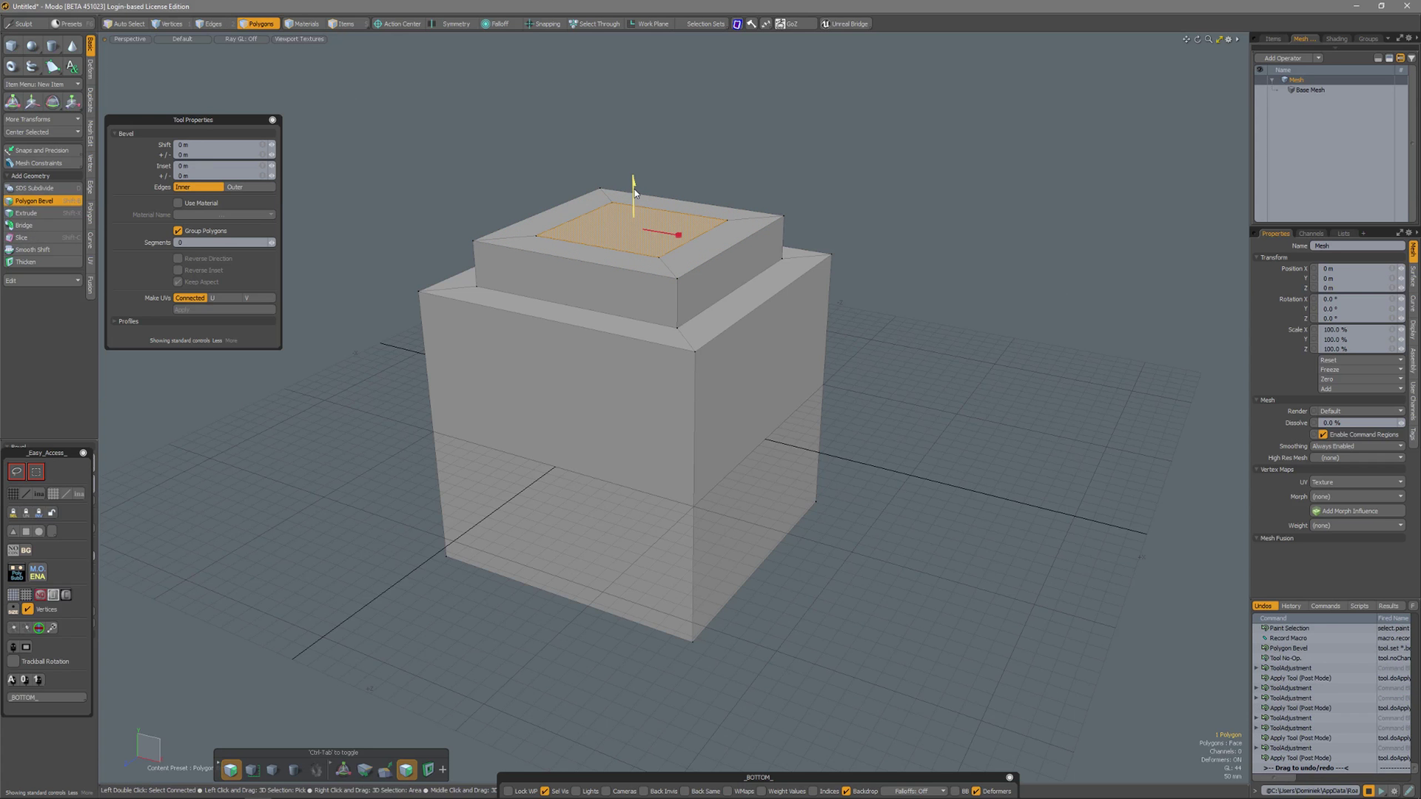
{"action": "left_click_drag", "start_coordinate": [635, 194], "coordinate": [634, 152]}
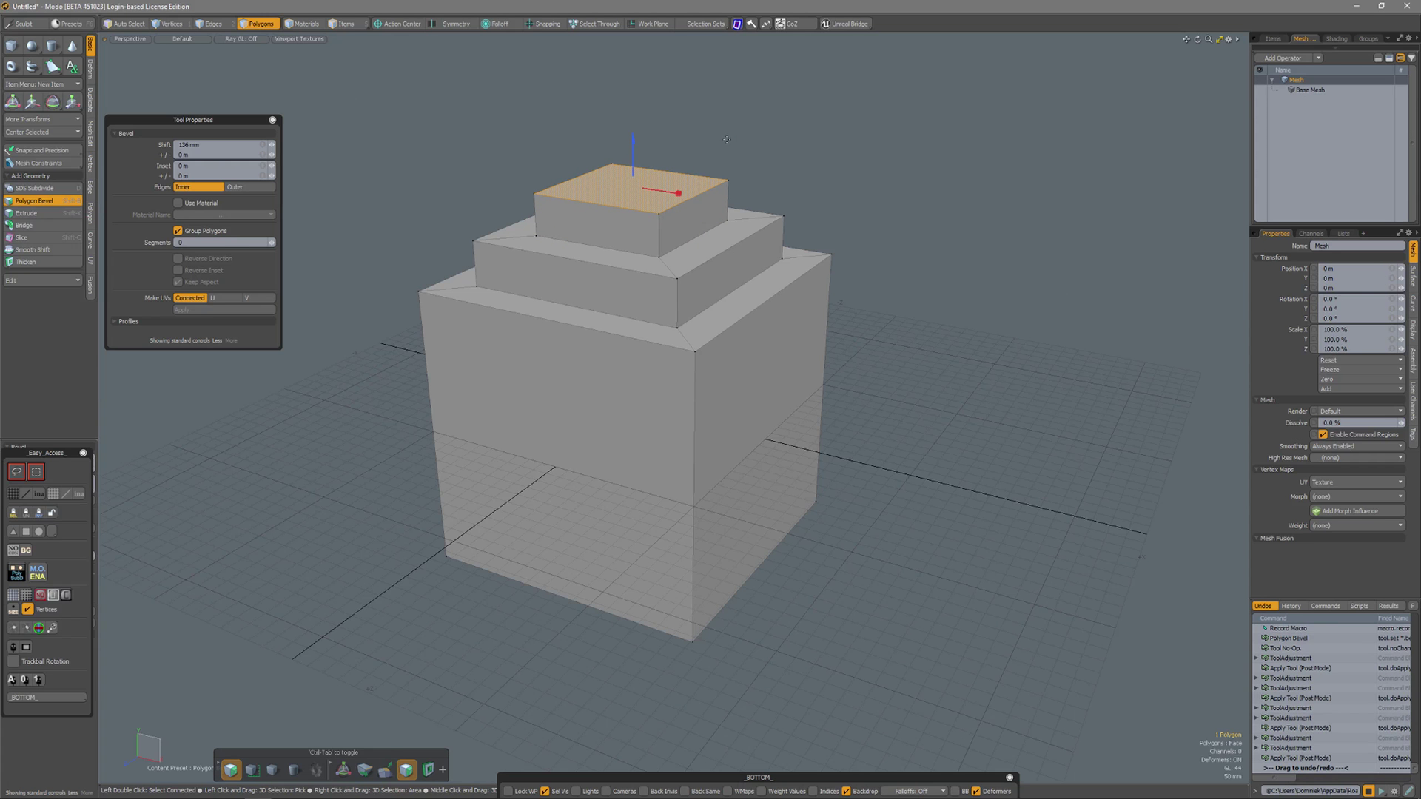
{"action": "key", "text": "space"}
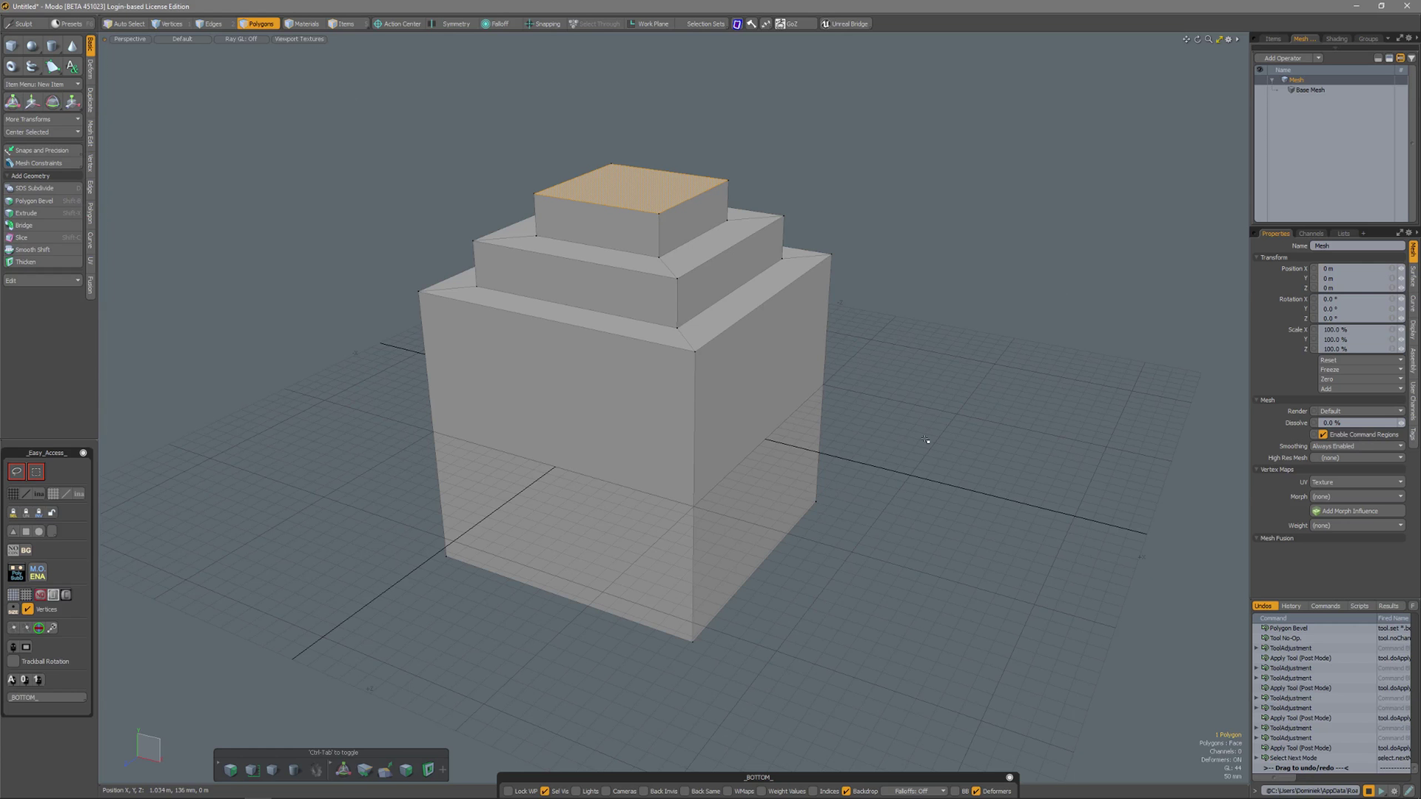
Deselect the polygon, stop the macro recording, and save it to a file in _my_BACKUPS under a name made only of underscores
{"action": "left_click", "coordinate": [937, 371]}
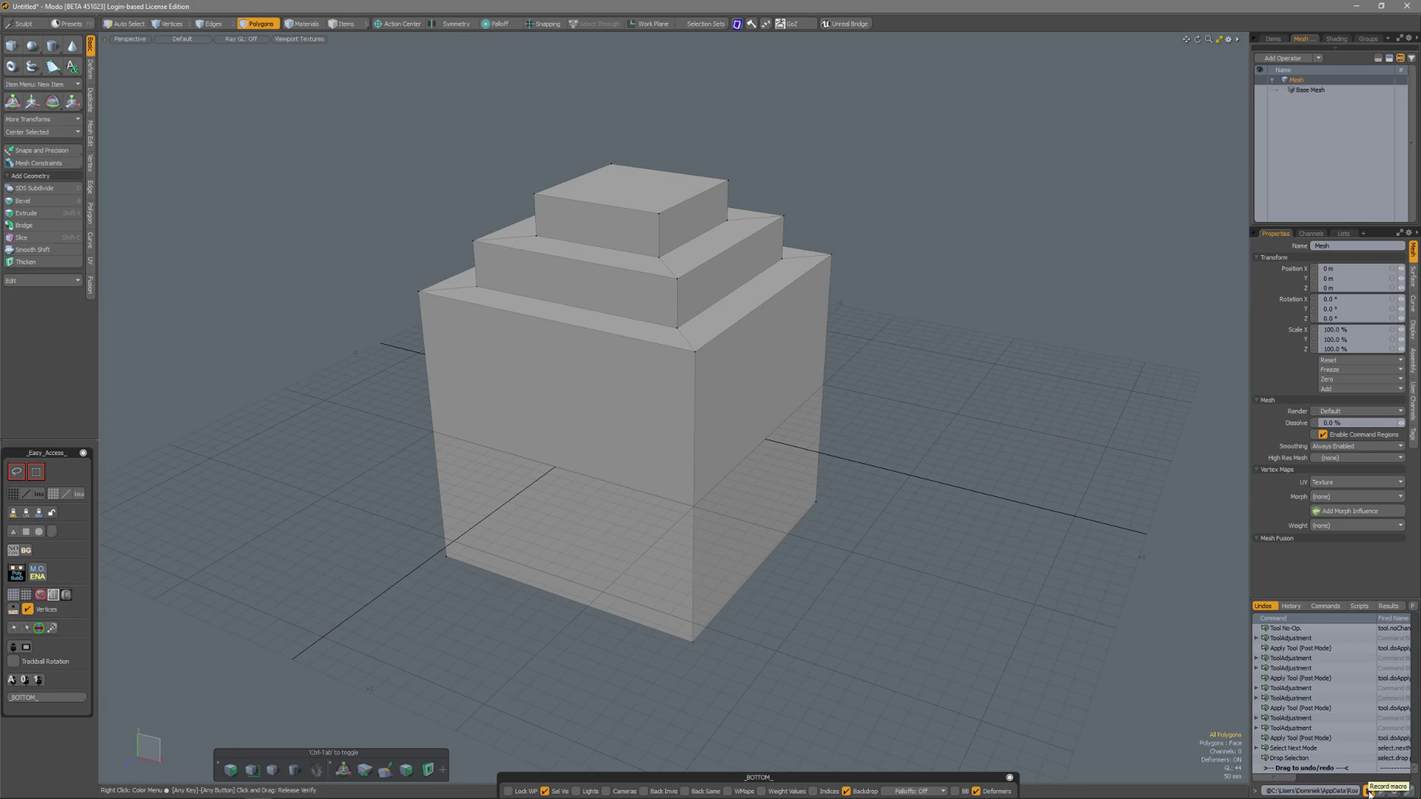
{"action": "left_click", "coordinate": [1368, 791]}
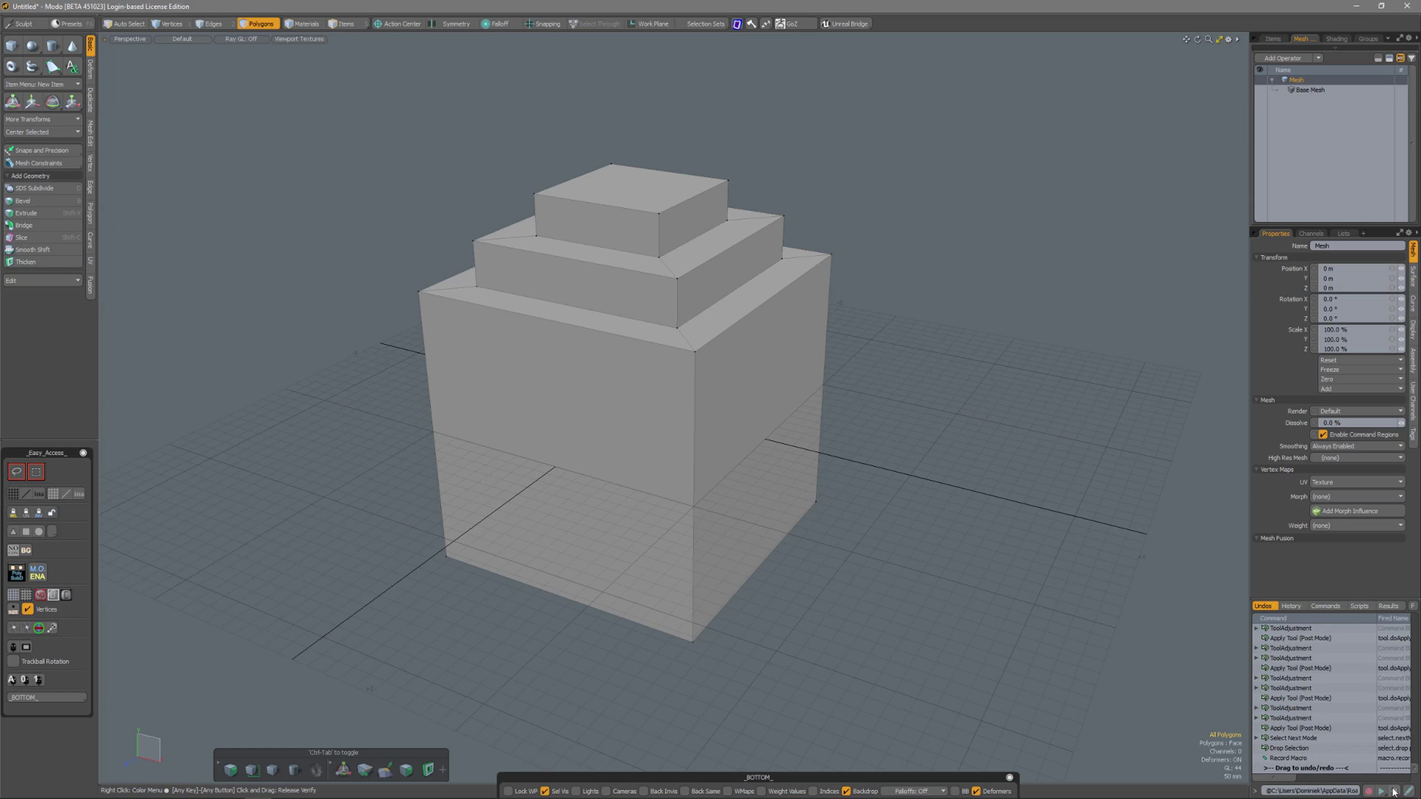
{"action": "left_click", "coordinate": [1395, 791]}
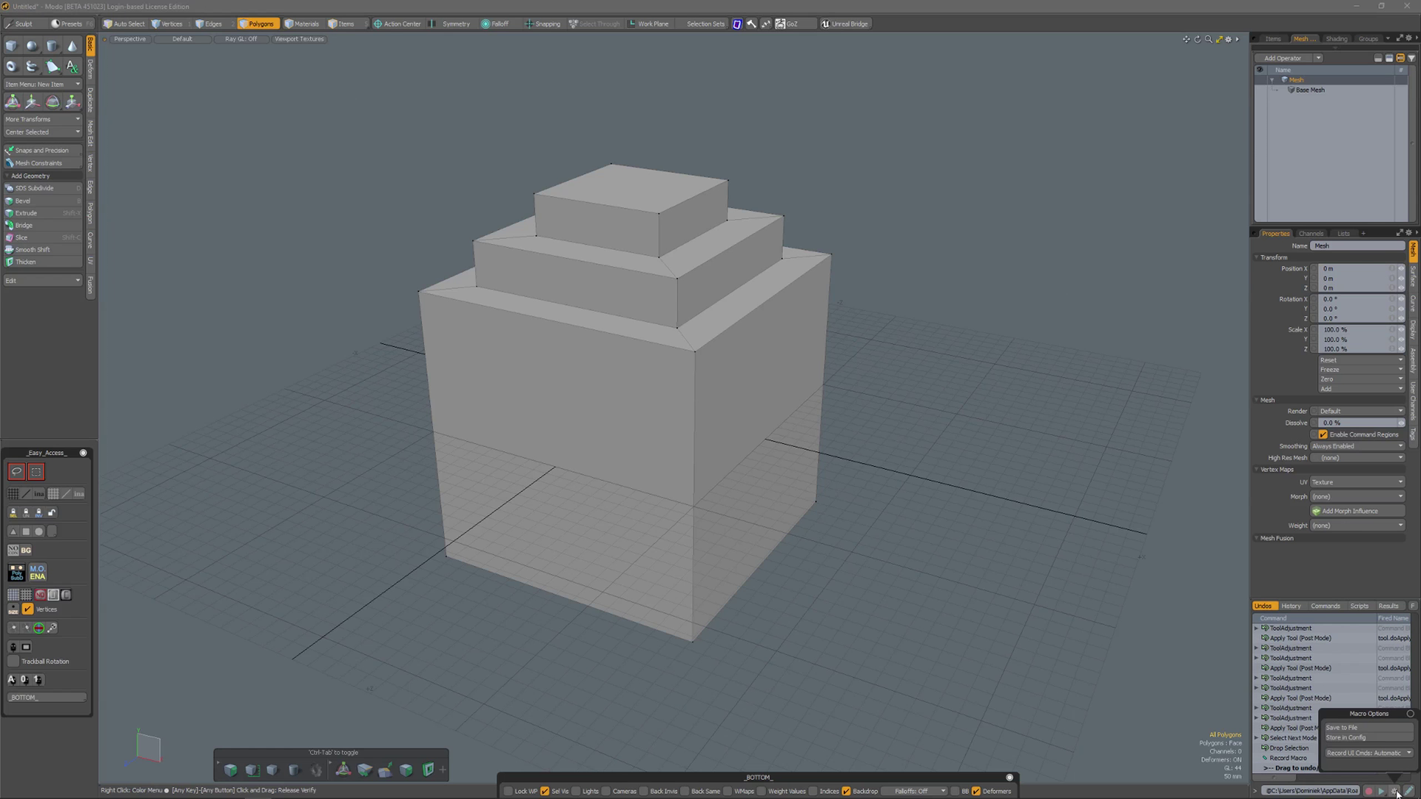
{"action": "left_click", "coordinate": [1354, 728]}
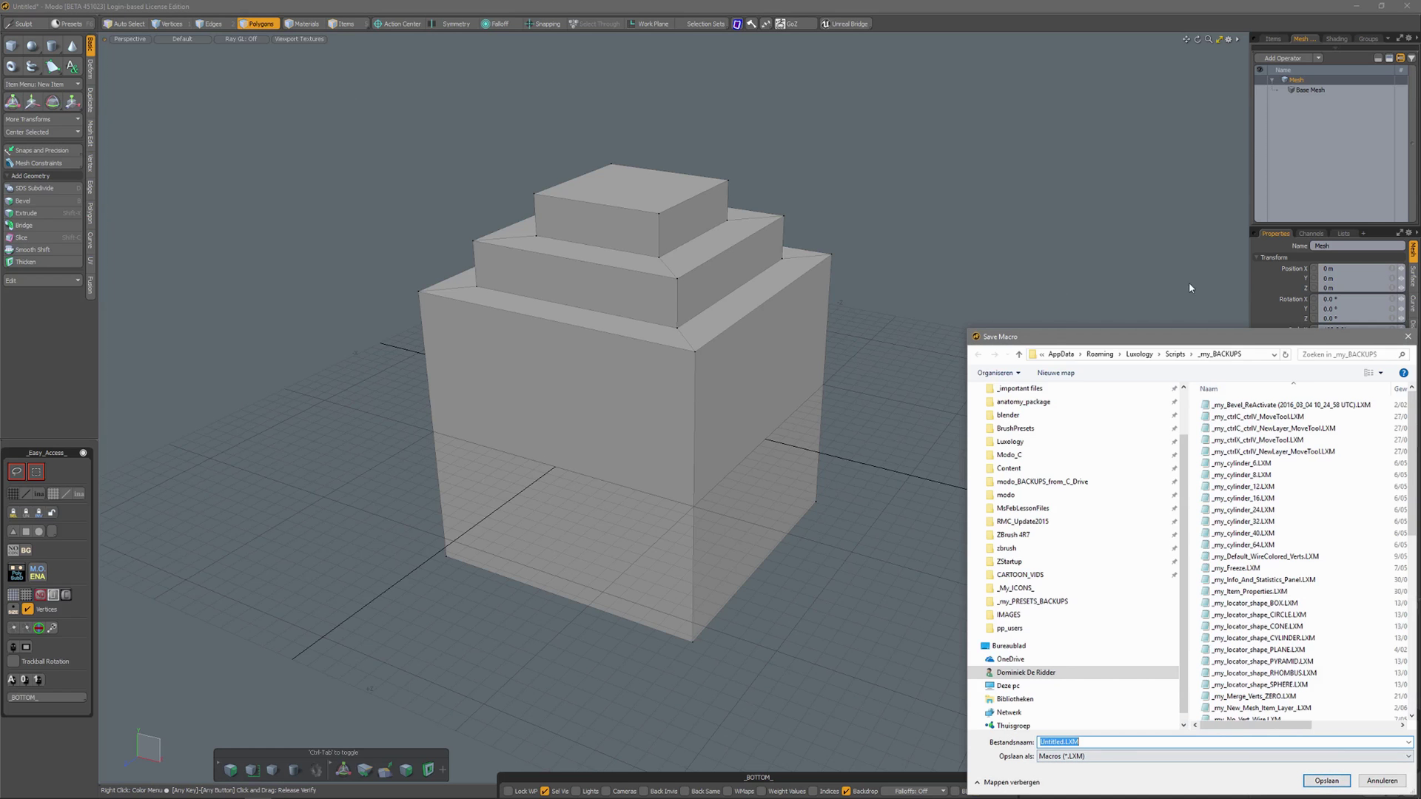
{"action": "left_click_drag", "start_coordinate": [1206, 344], "coordinate": [765, 229]}
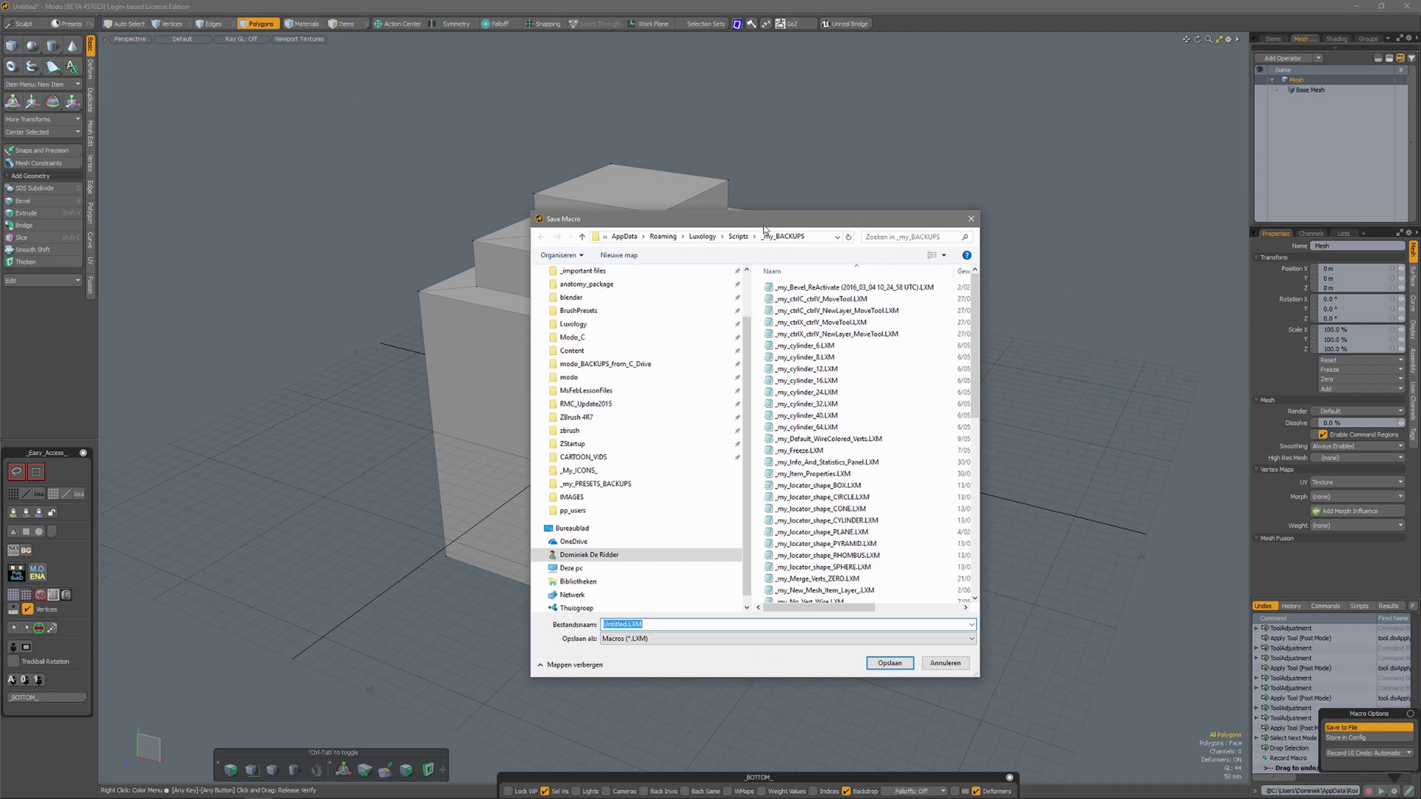
{"action": "type", "text": "_________________________________________"}
{"action": "key", "text": "Return"}
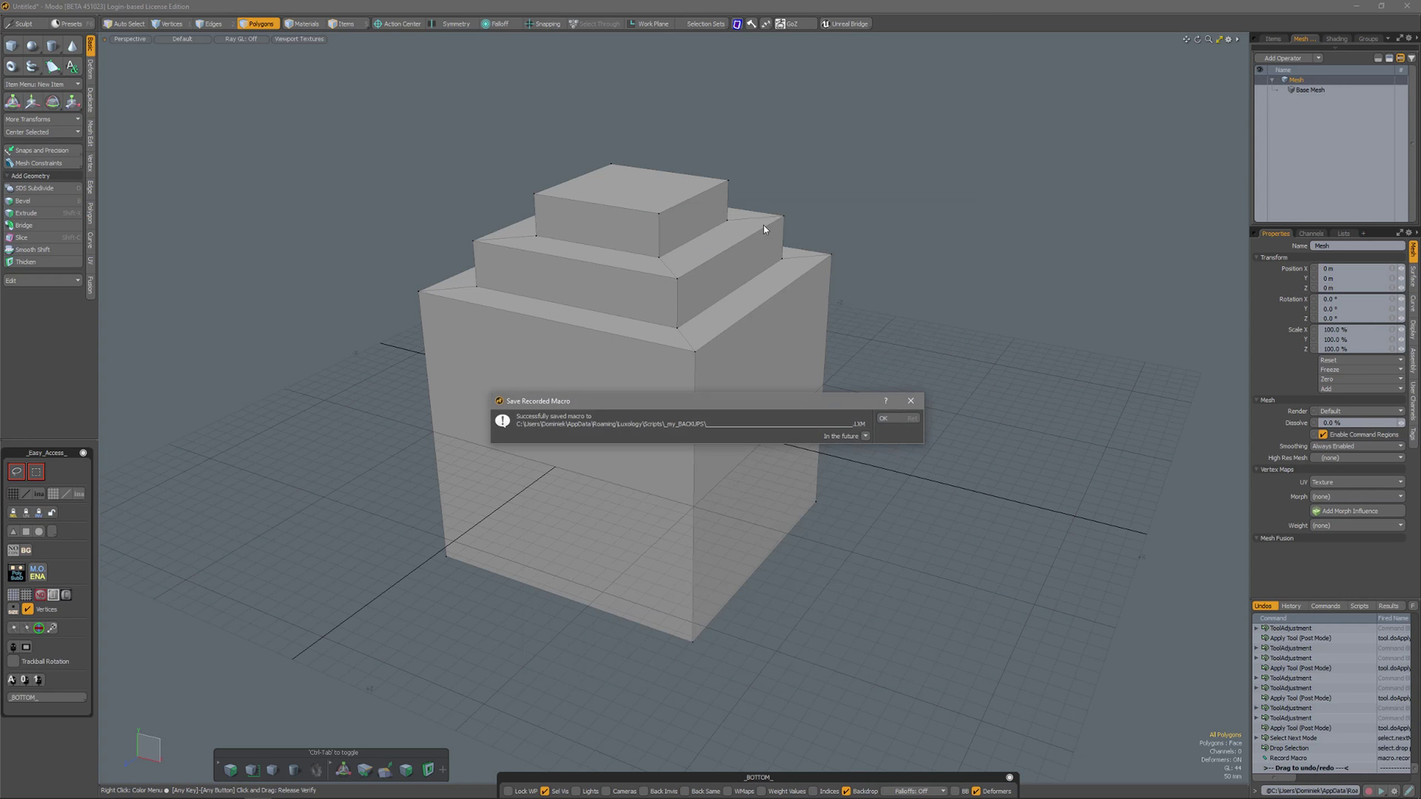
{"action": "left_click", "coordinate": [888, 419]}
Switch to the _my_BACKUPS folder in File Explorer and open the saved underscore-named LXM macro in Notepad over the Modo window
{"action": "key", "text": "alt+Tab"}
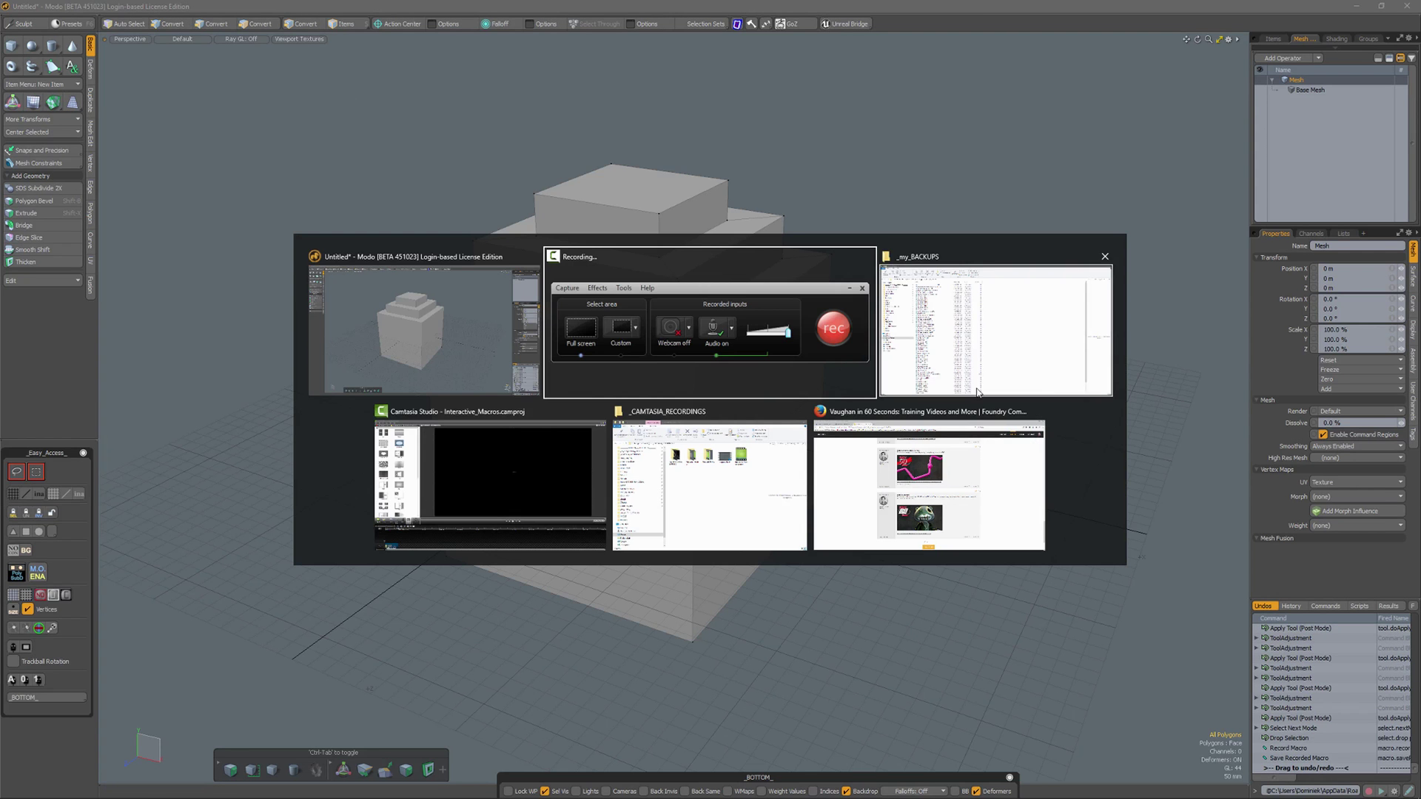
{"action": "left_click", "coordinate": [972, 362]}
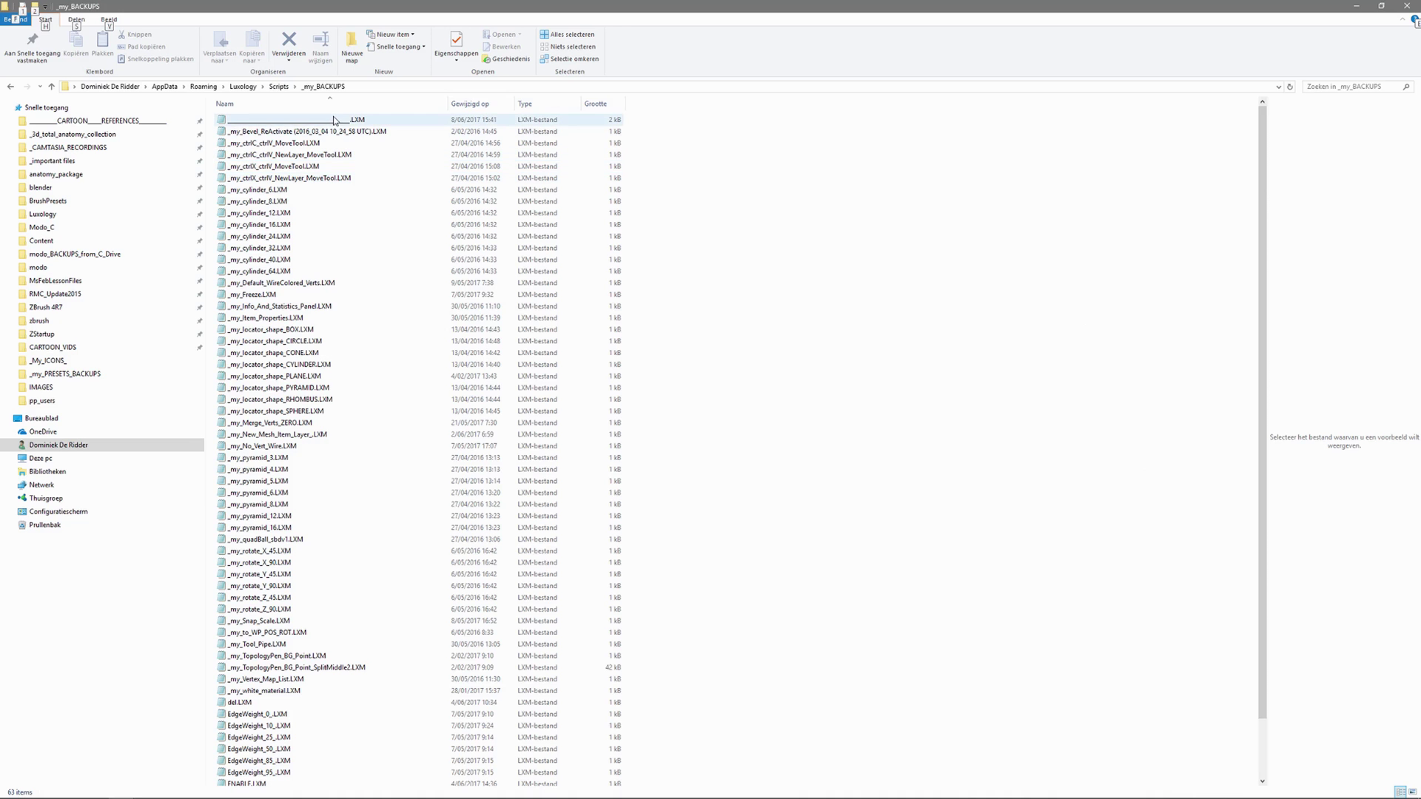
{"action": "double_click", "coordinate": [337, 120]}
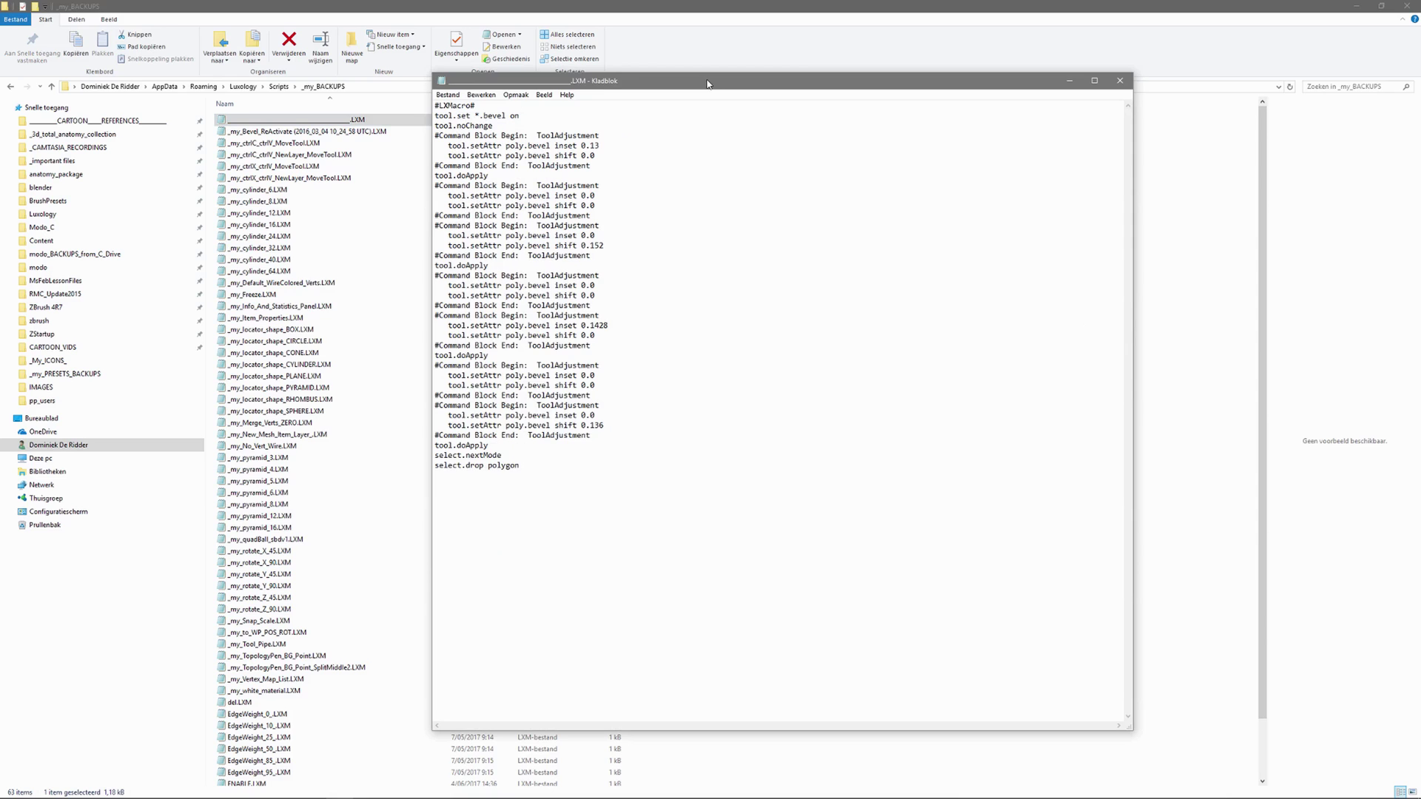
{"action": "key", "text": "alt+Tab"}
{"action": "key", "text": "alt+Tab"}
{"action": "key", "text": "alt+Tab"}
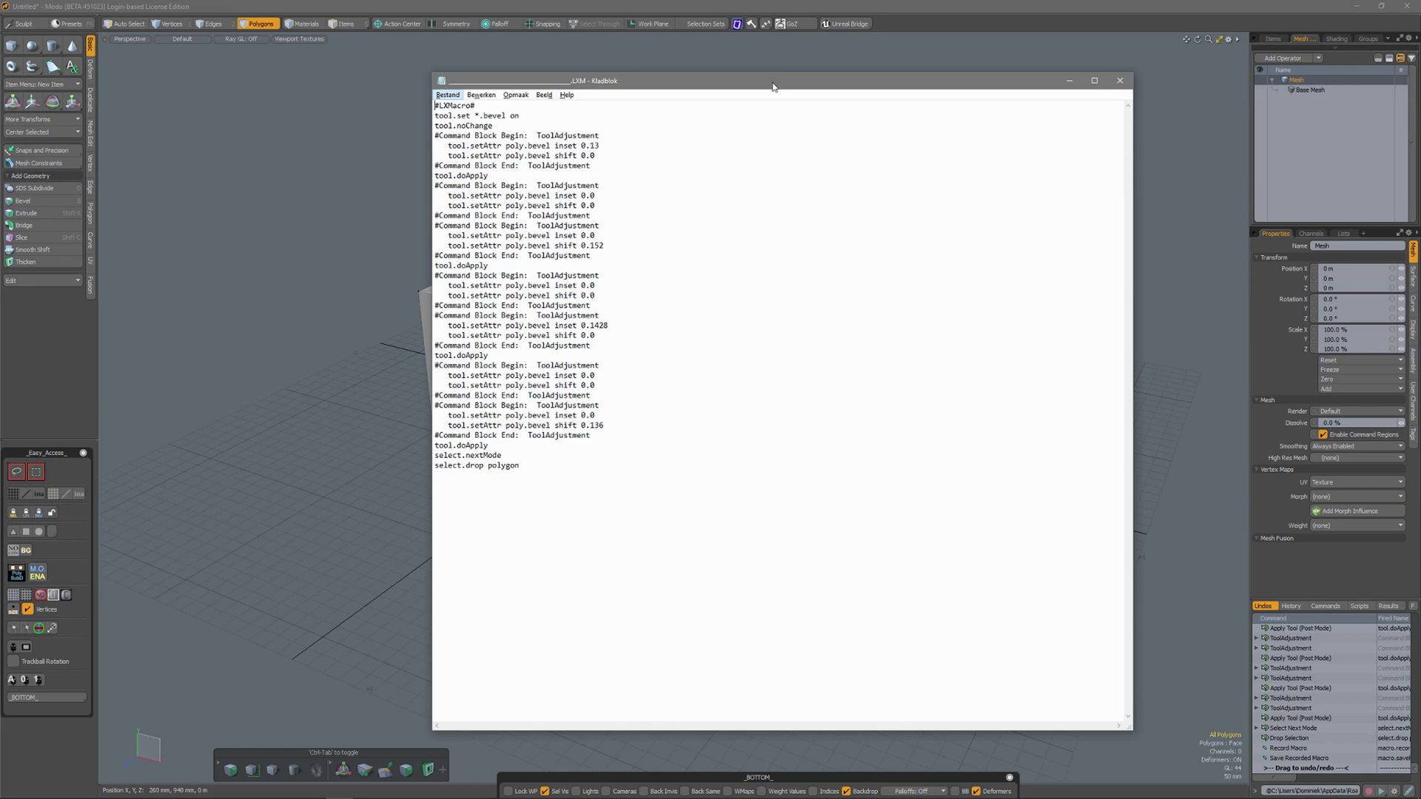
{"action": "left_click_drag", "start_coordinate": [775, 81], "coordinate": [792, 101]}
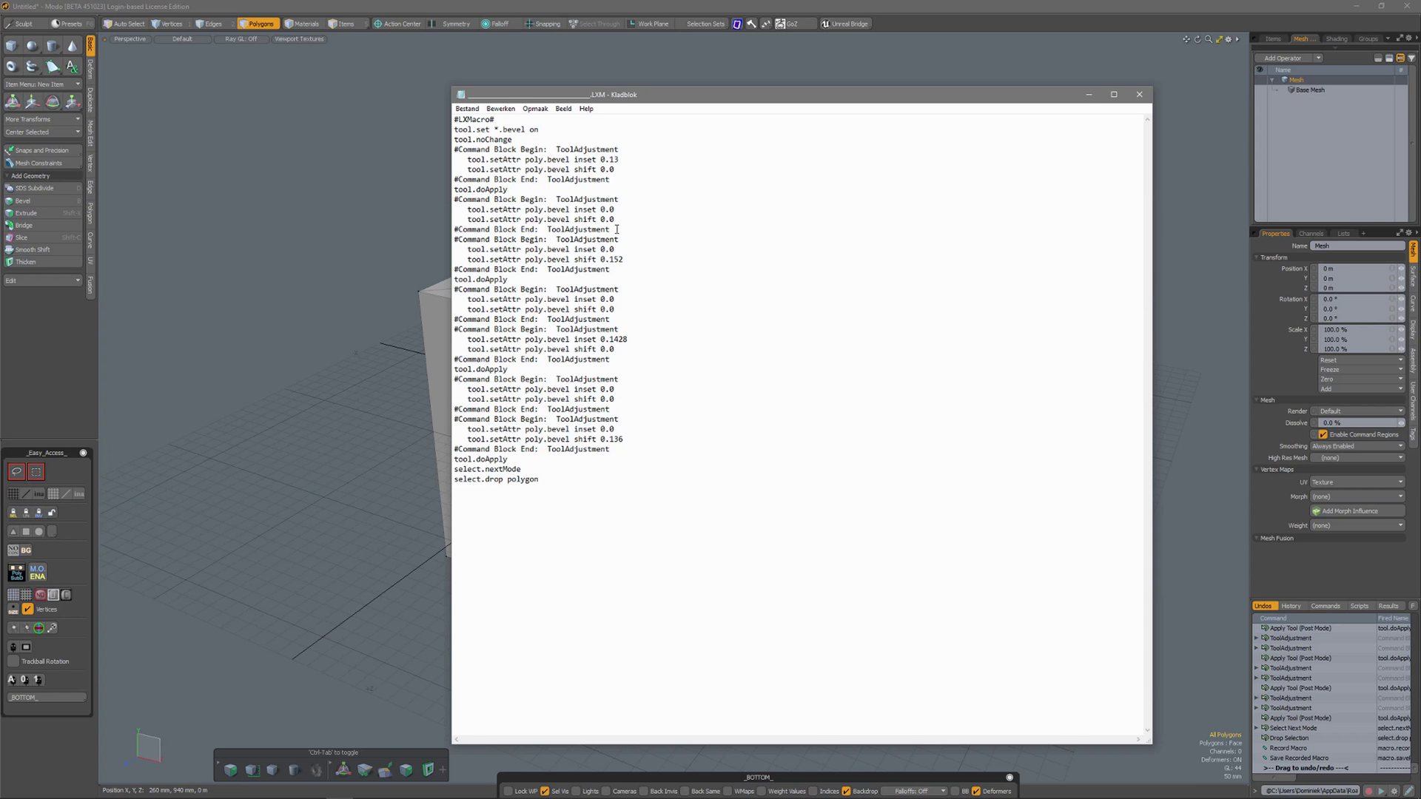
Delete the three redundant ToolAdjustment blocks whose inset and shift are both 0.0 from the macro script
{"action": "left_click_drag", "start_coordinate": [615, 229], "coordinate": [446, 200]}
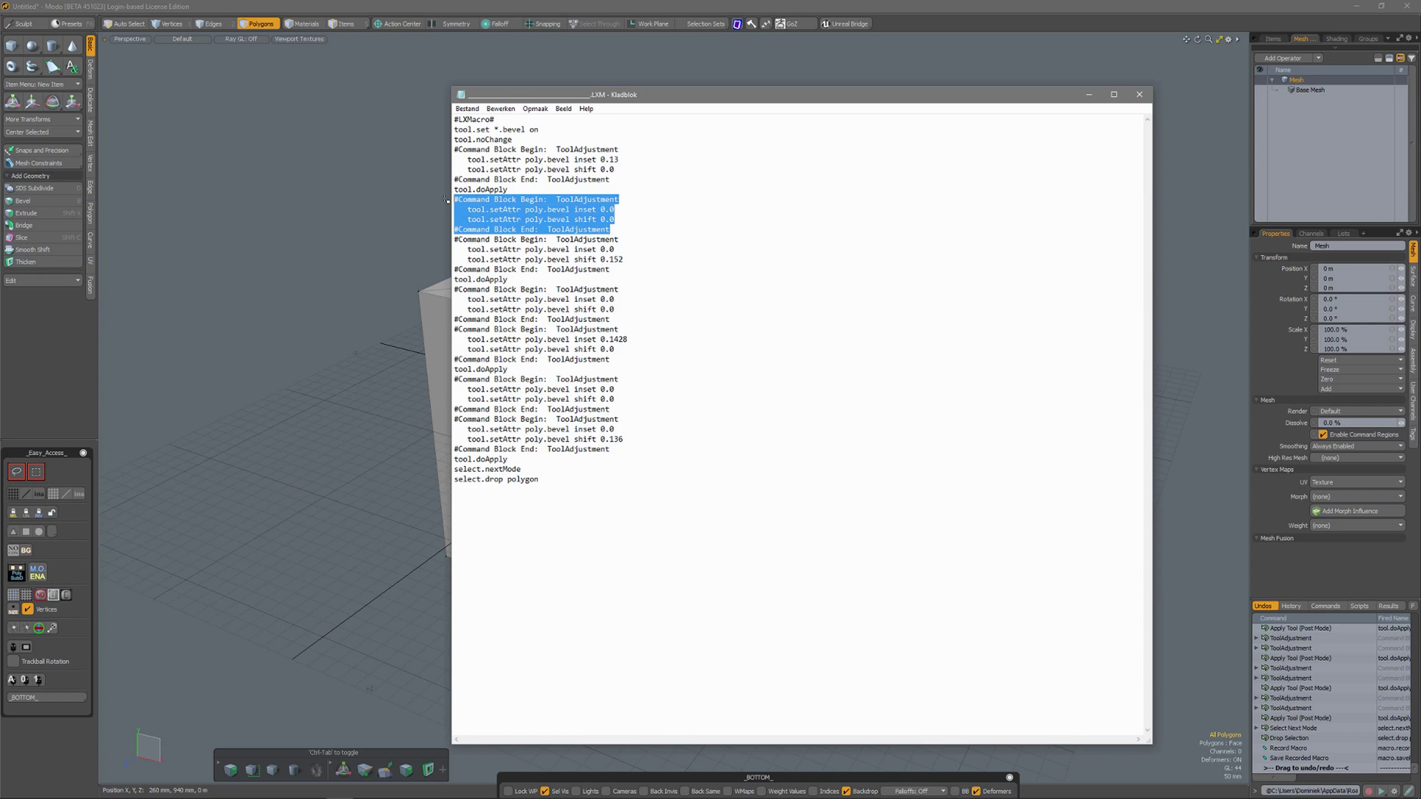
{"action": "key", "text": "Delete"}
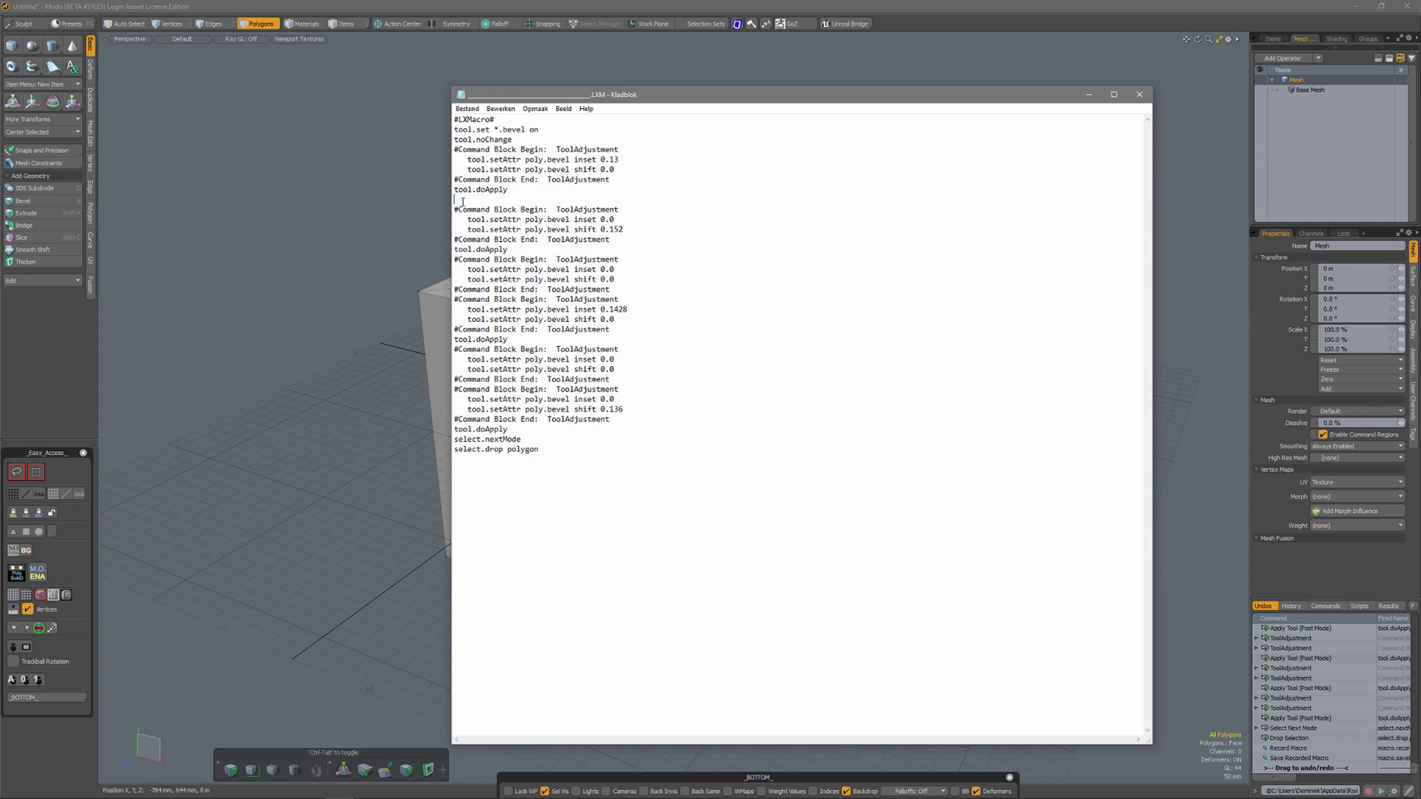
{"action": "key", "text": "Delete"}
{"action": "left_click_drag", "start_coordinate": [617, 279], "coordinate": [455, 250]}
{"action": "key", "text": "Delete"}
{"action": "key", "text": "Delete"}
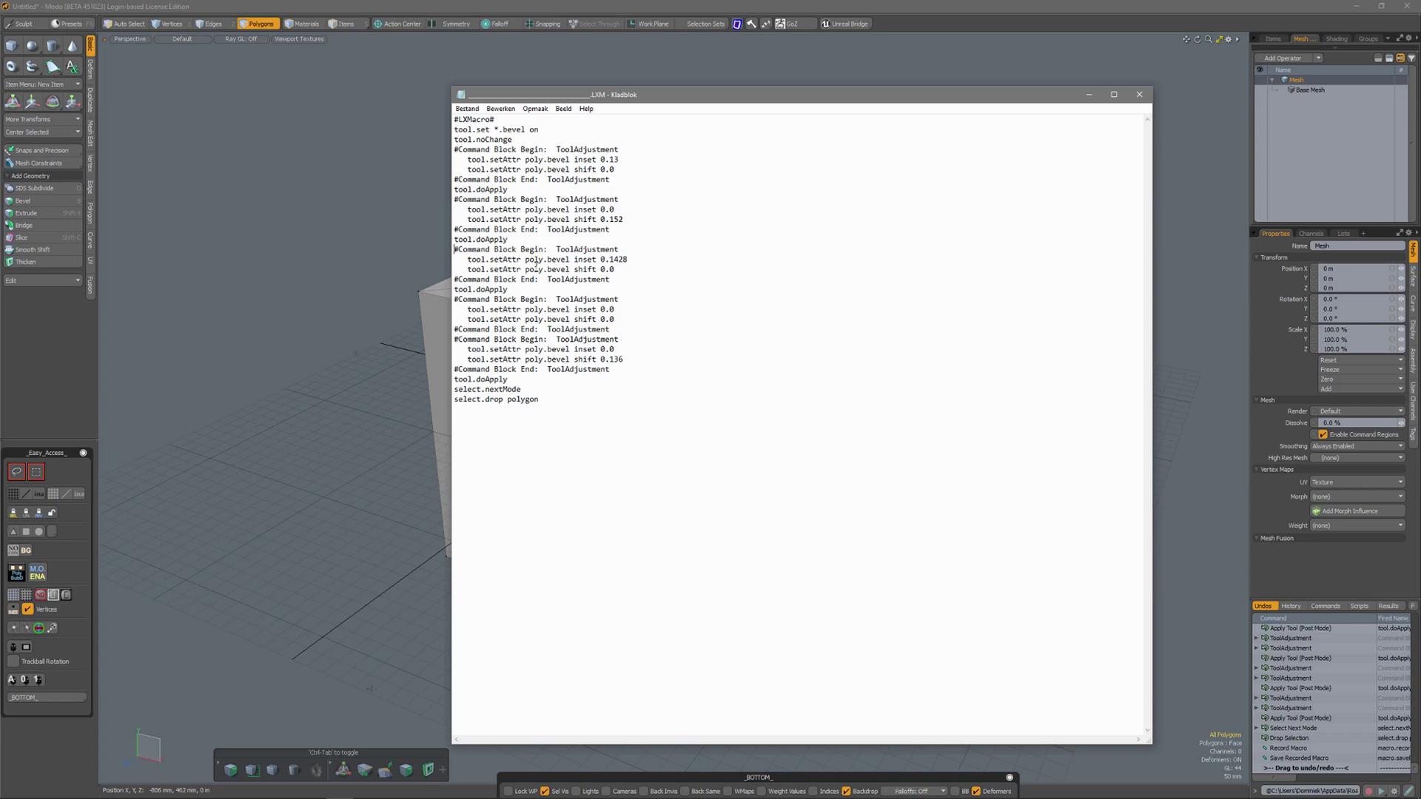
{"action": "left_click_drag", "start_coordinate": [610, 330], "coordinate": [454, 298]}
{"action": "key", "text": "Delete"}
{"action": "key", "text": "Delete"}
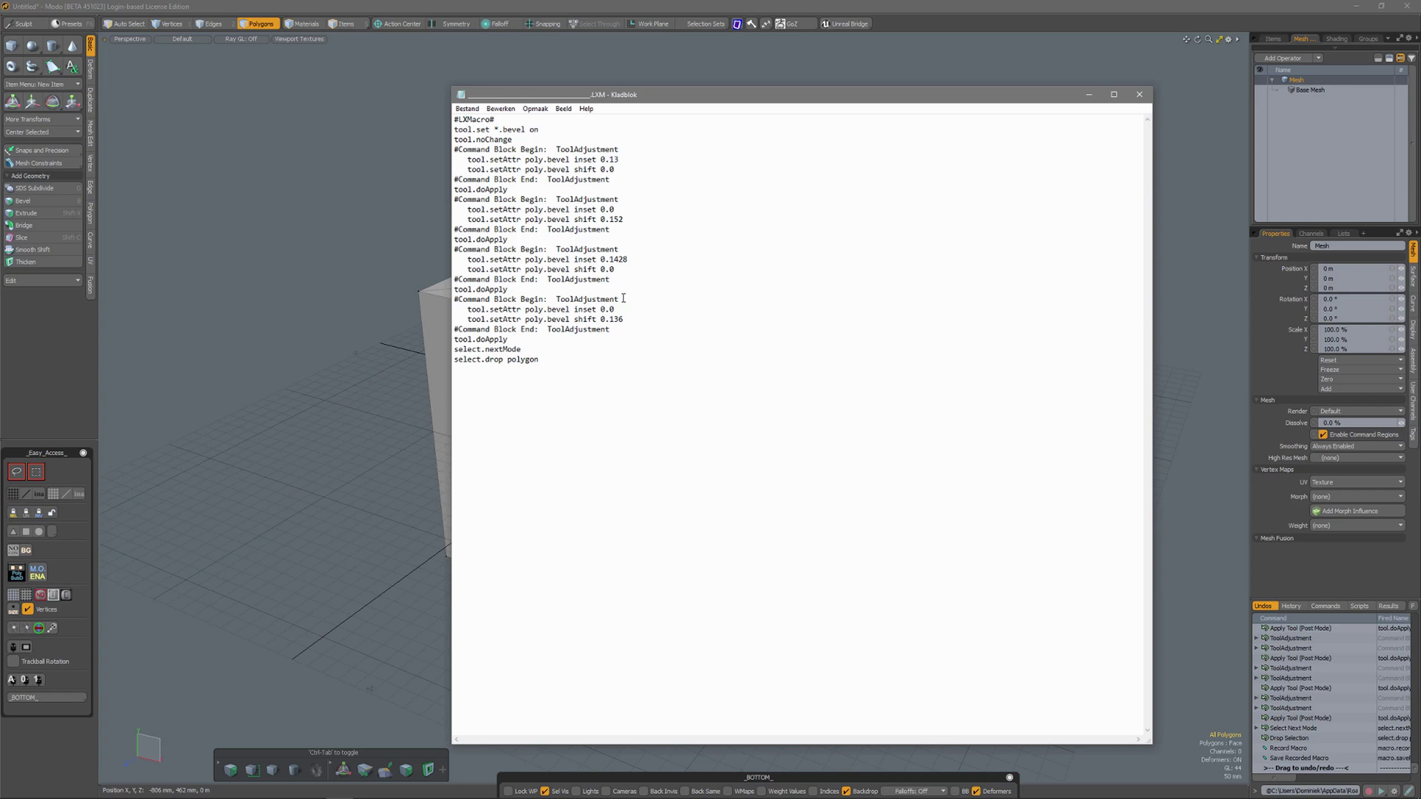
Back in Modo, select the large side face of the block and run the underscore-named LXM macro on it
{"action": "left_click", "coordinate": [310, 200]}
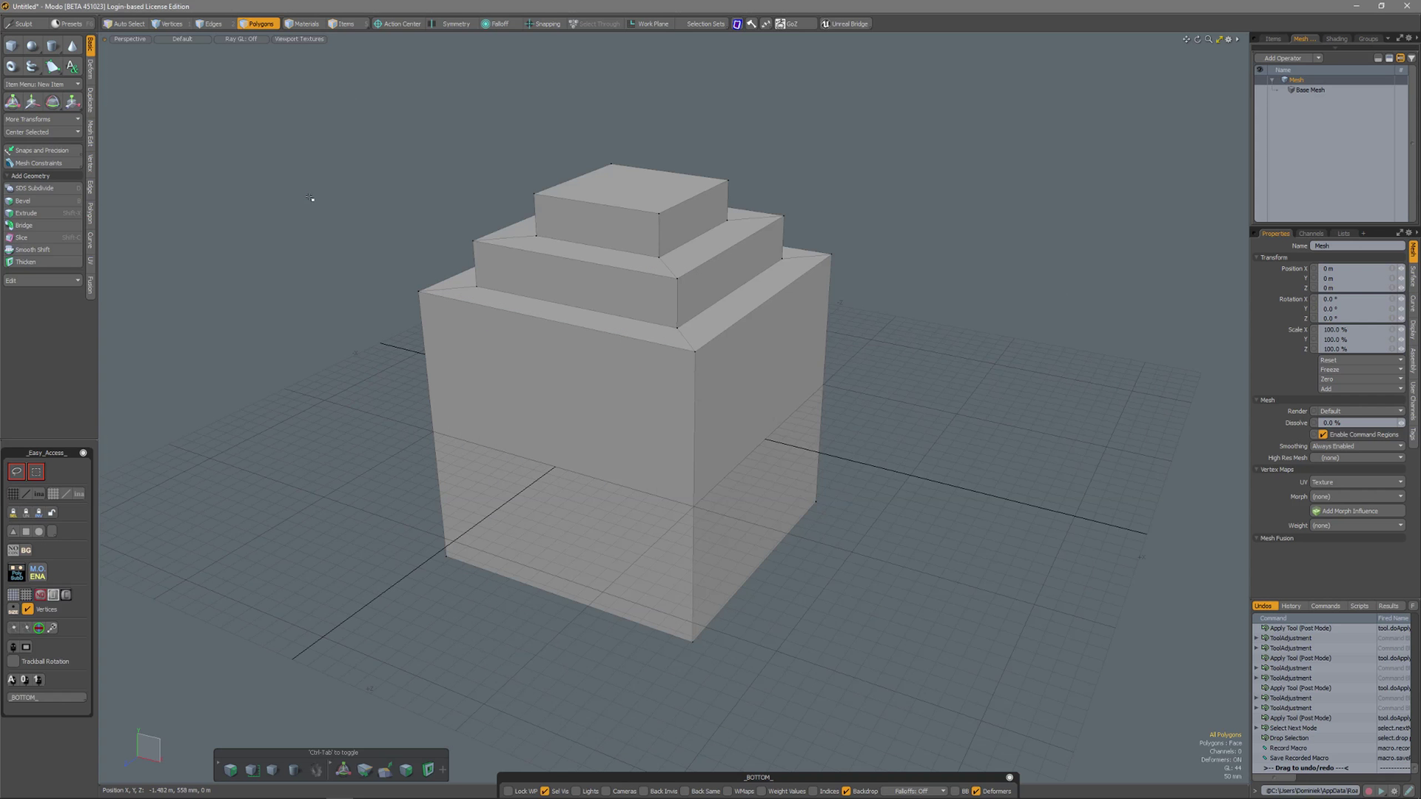
{"action": "left_click", "coordinate": [758, 403]}
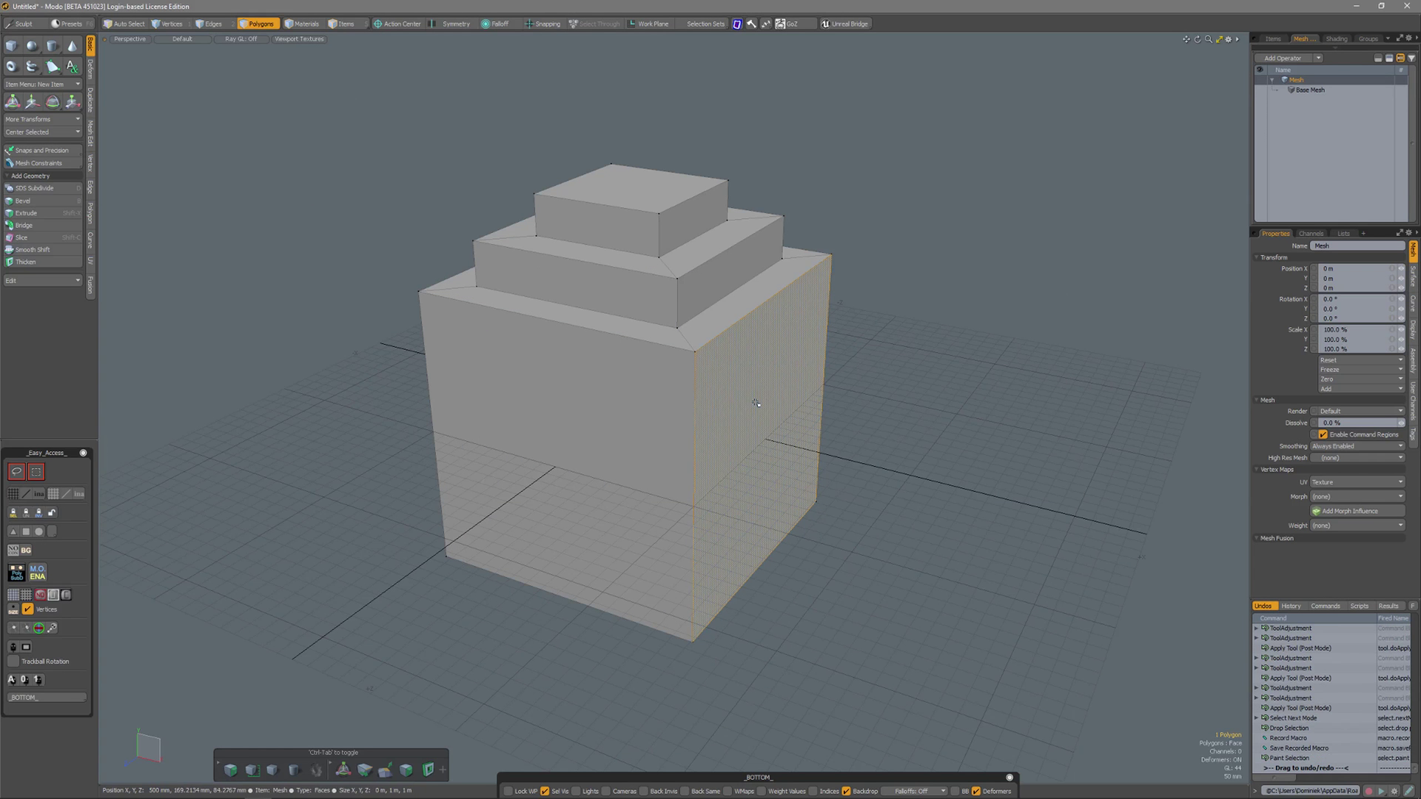
{"action": "right_click", "coordinate": [903, 341]}
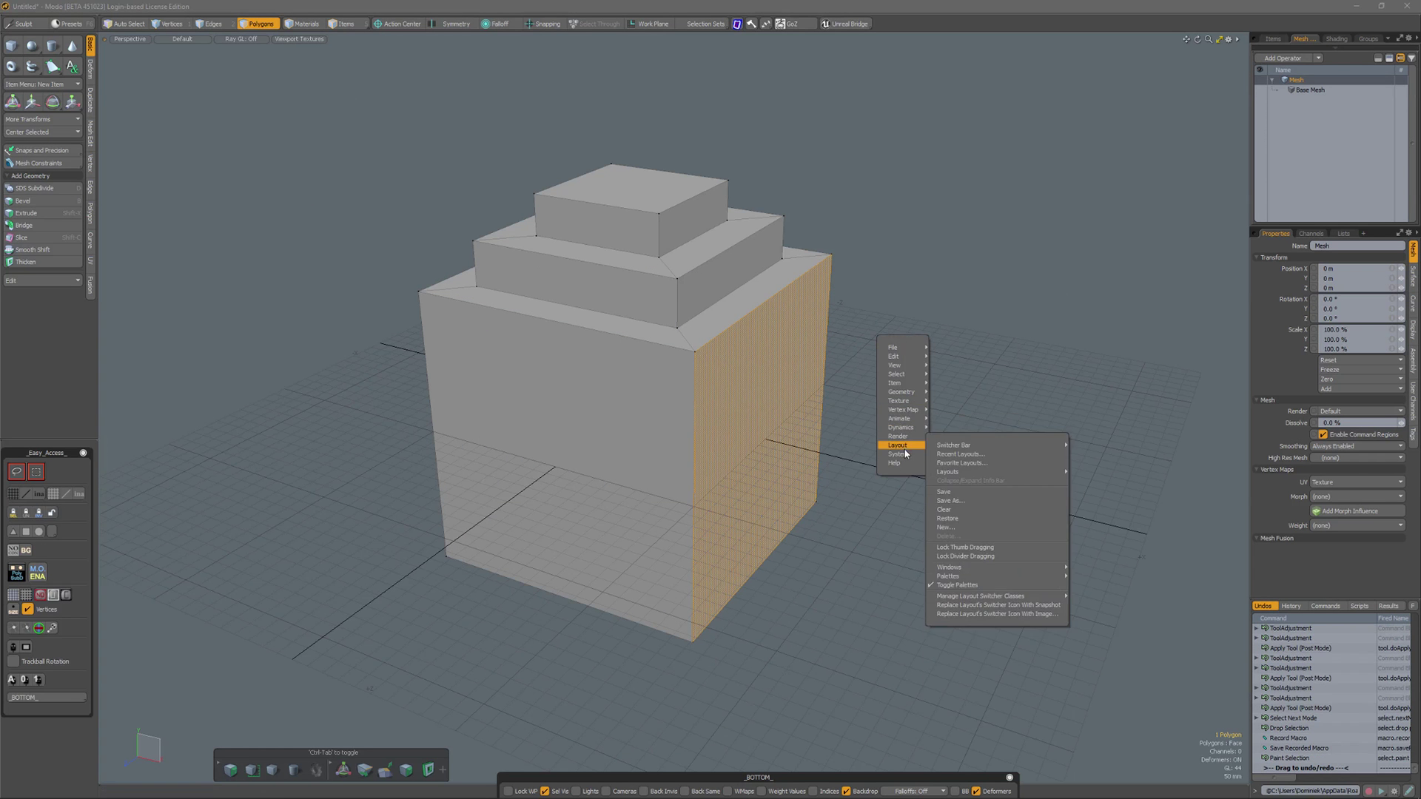
{"action": "mouse_move", "coordinate": [904, 454]}
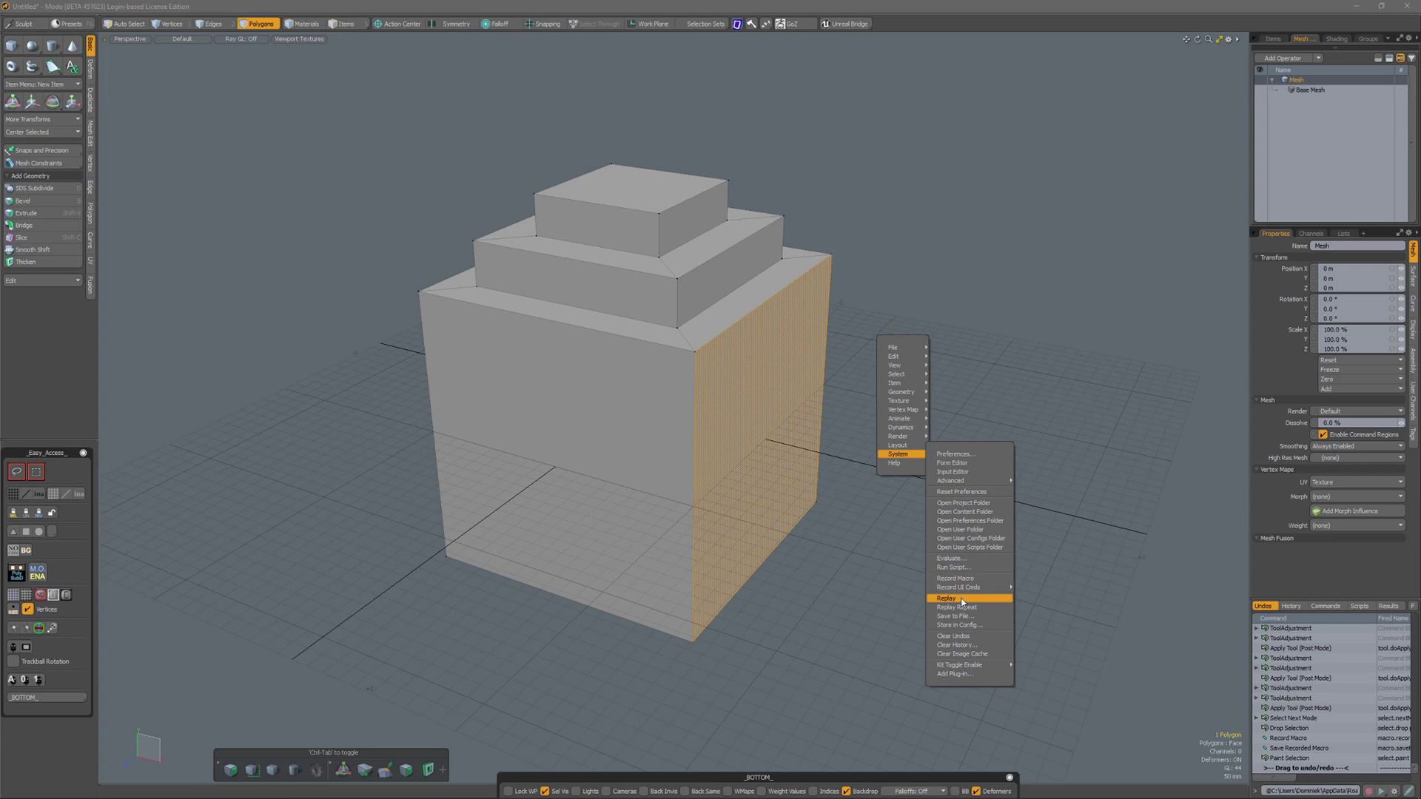
{"action": "left_click", "coordinate": [954, 568]}
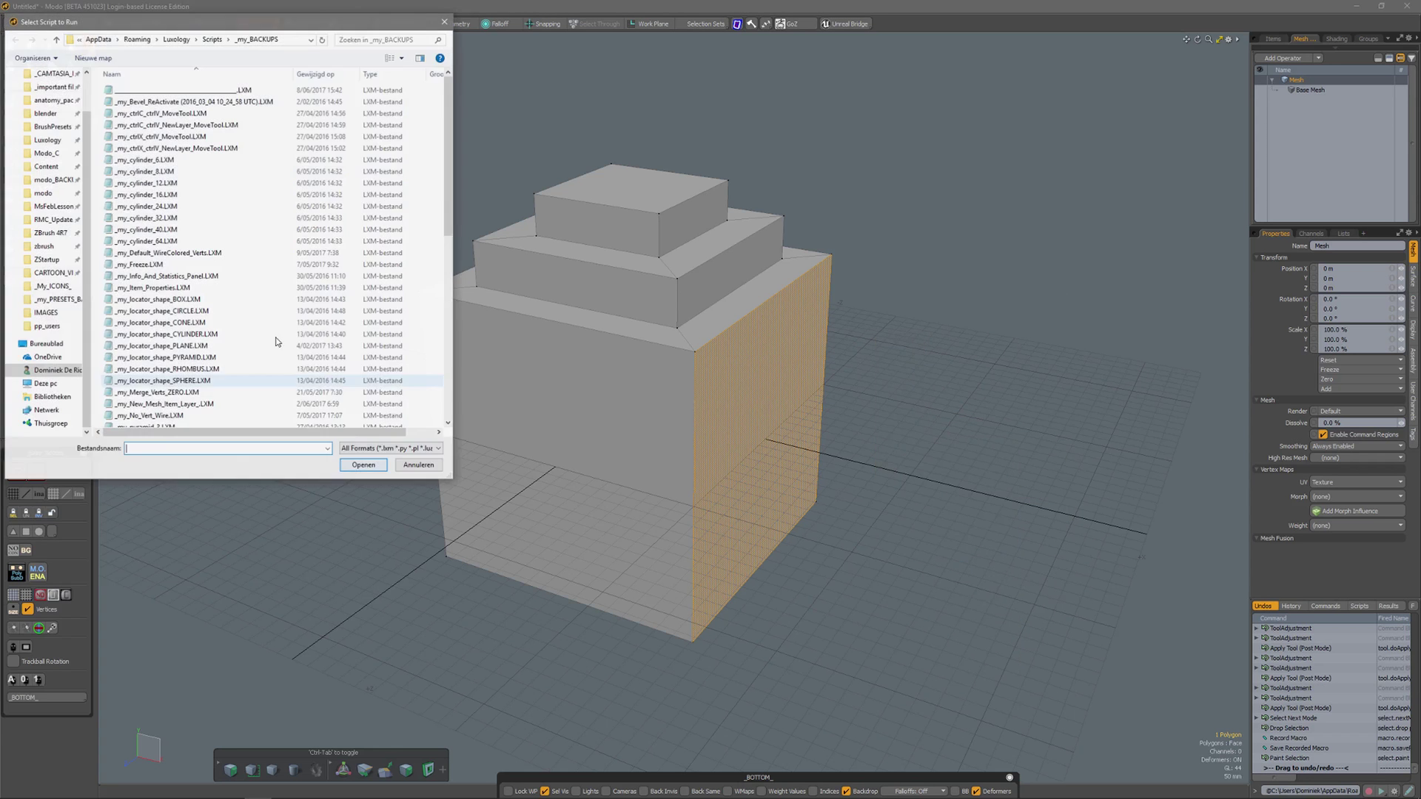
{"action": "double_click", "coordinate": [126, 89]}
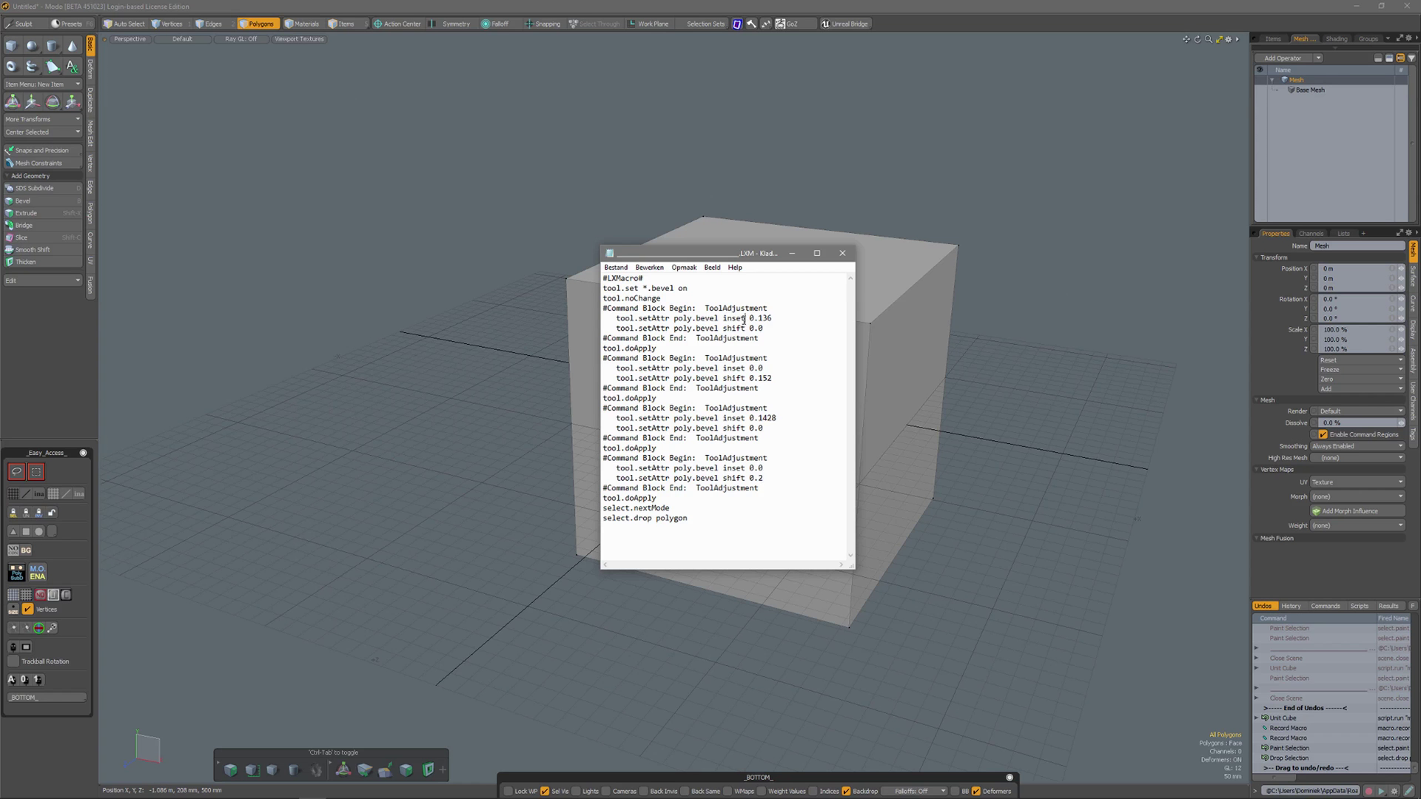
Clear the values of the first poly.bevel inset and the last poly.bevel shift in the macro script
{"action": "left_click_drag", "start_coordinate": [747, 319], "coordinate": [774, 321]}
{"action": "key", "text": "BackSpace"}
{"action": "left_click_drag", "start_coordinate": [746, 478], "coordinate": [770, 479]}
{"action": "key", "text": "BackSpace"}
Return to Modo, select the cube's top face, and run the edited underscore-named LXM macro on it
{"action": "left_click", "coordinate": [486, 254]}
{"action": "left_click", "coordinate": [785, 268]}
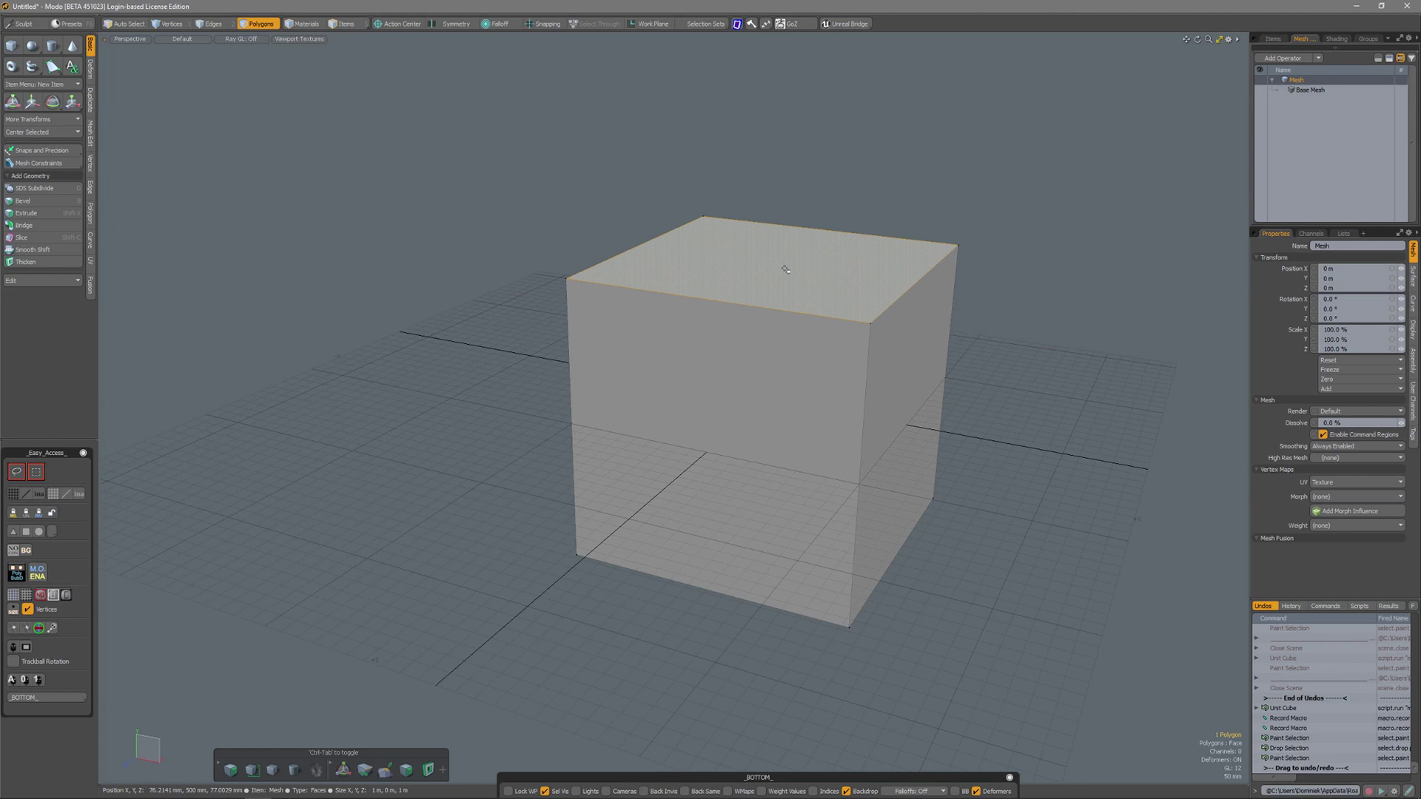
{"action": "right_click", "coordinate": [788, 269]}
{"action": "mouse_move", "coordinate": [784, 390]}
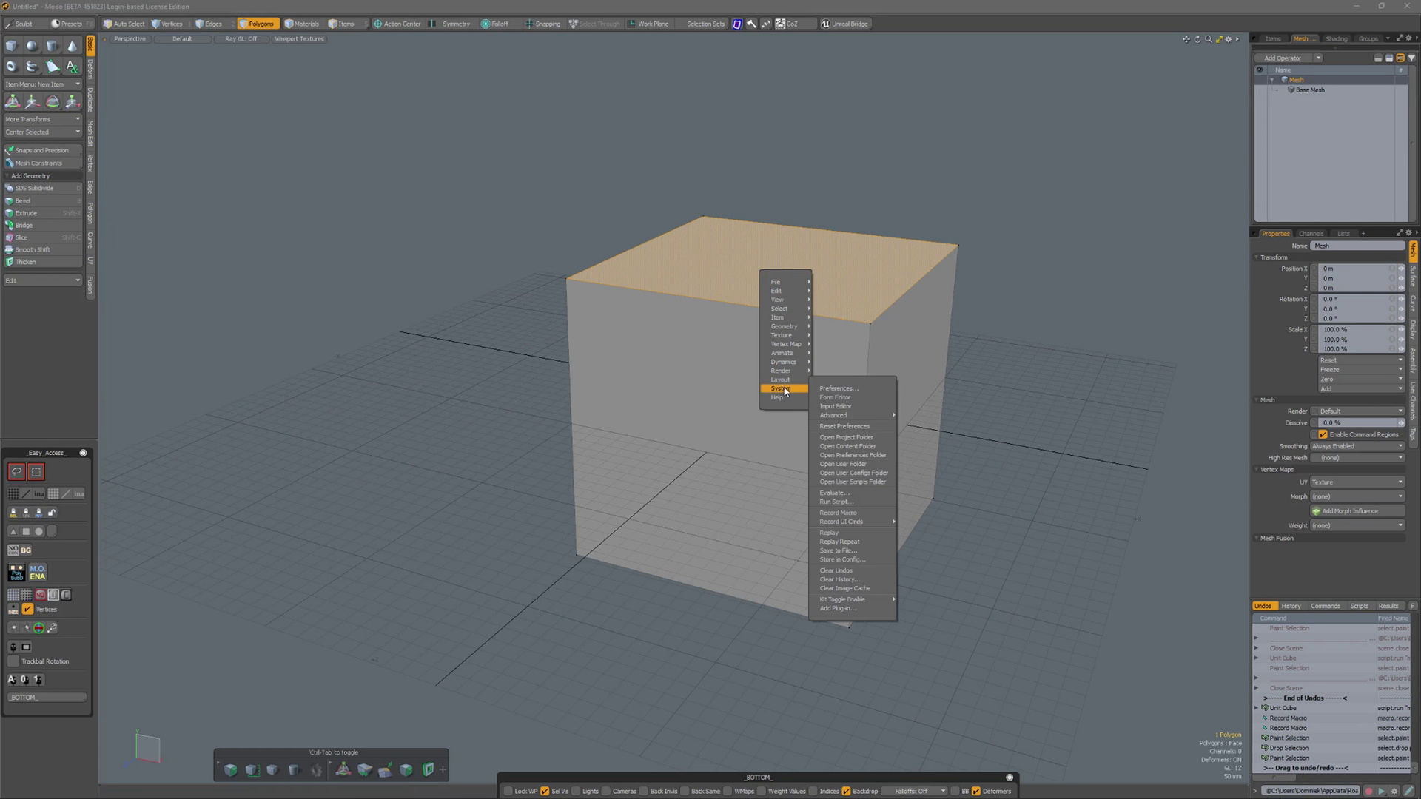
{"action": "left_click", "coordinate": [848, 501]}
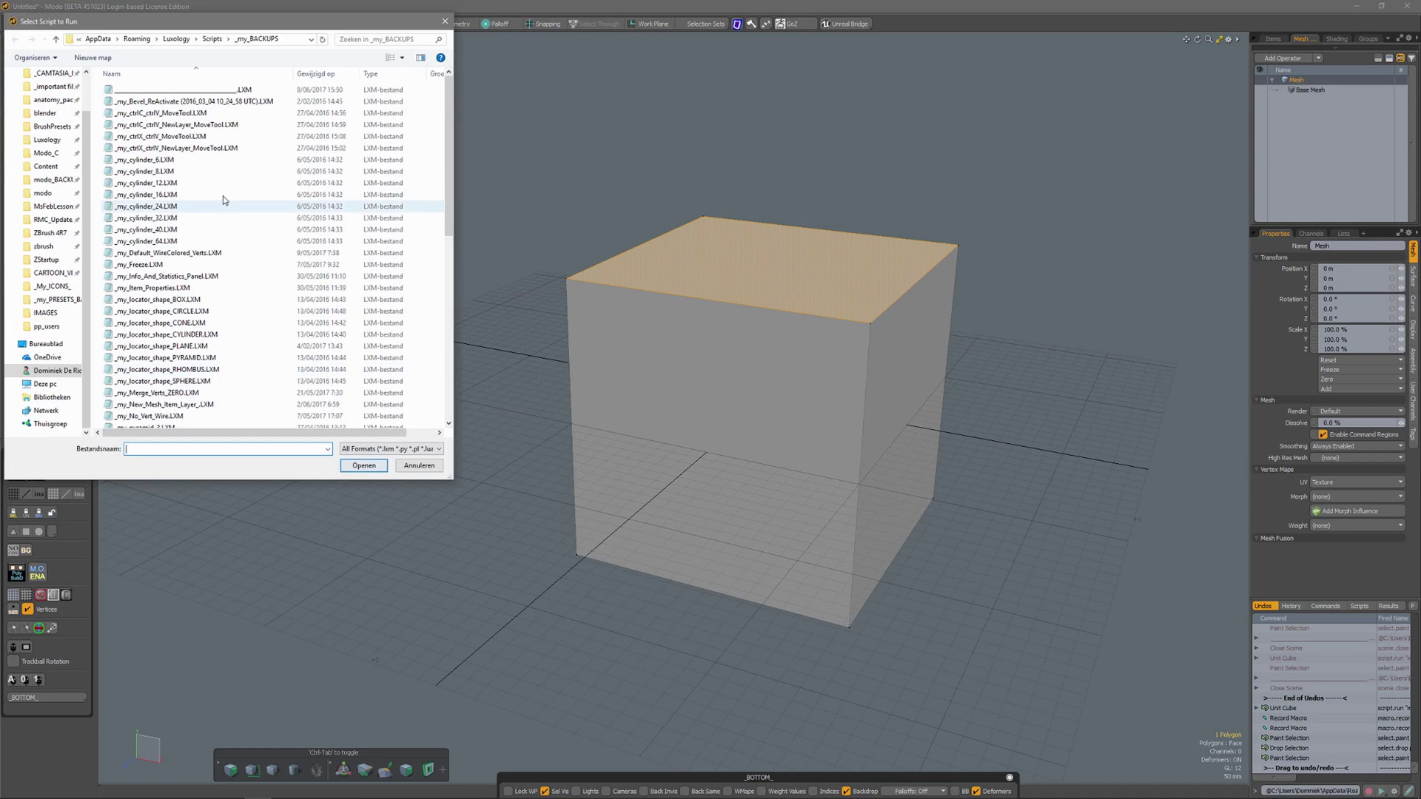
{"action": "double_click", "coordinate": [236, 90]}
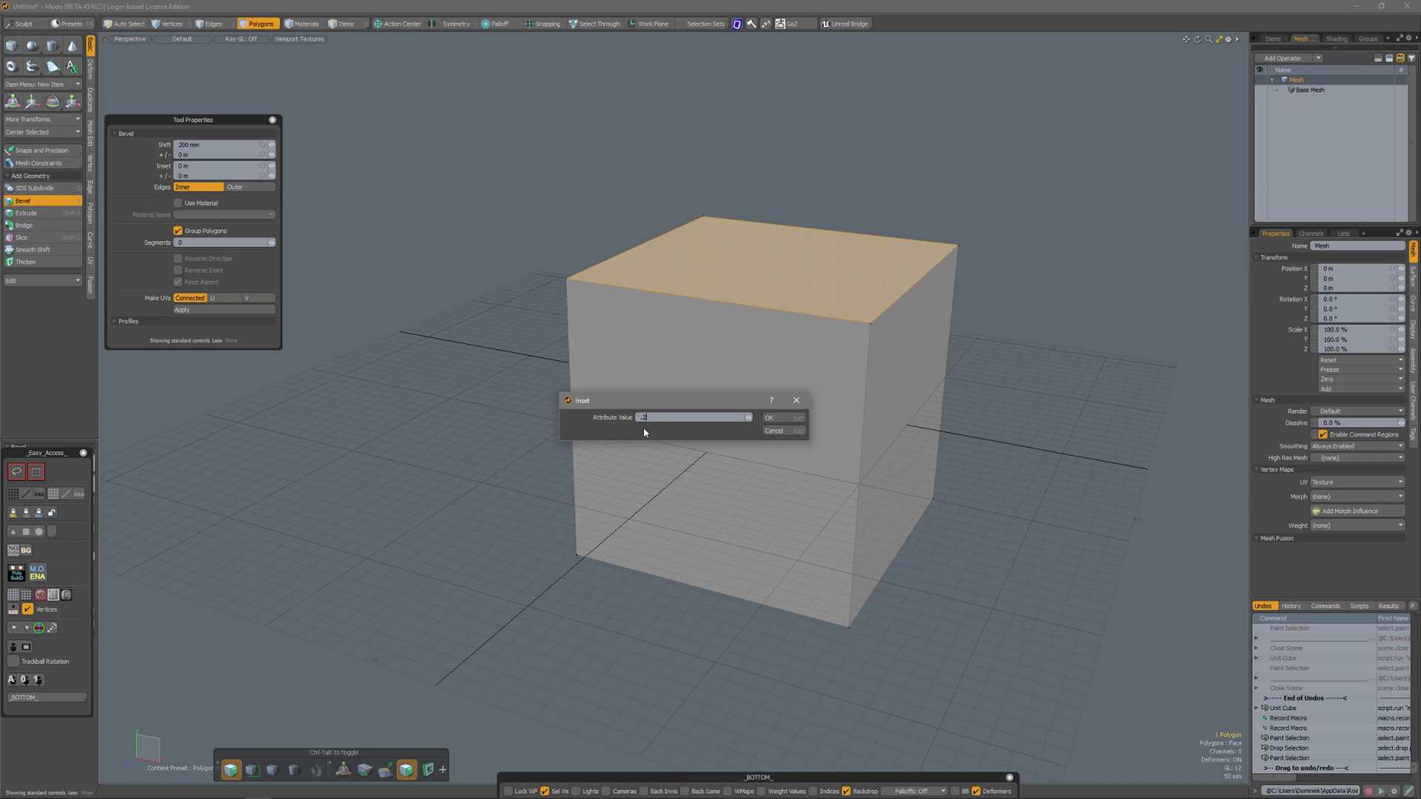
Answer the macro's prompts for the cube's top face with an inset of .2 and a shift value
{"action": "key", "text": "Return"}
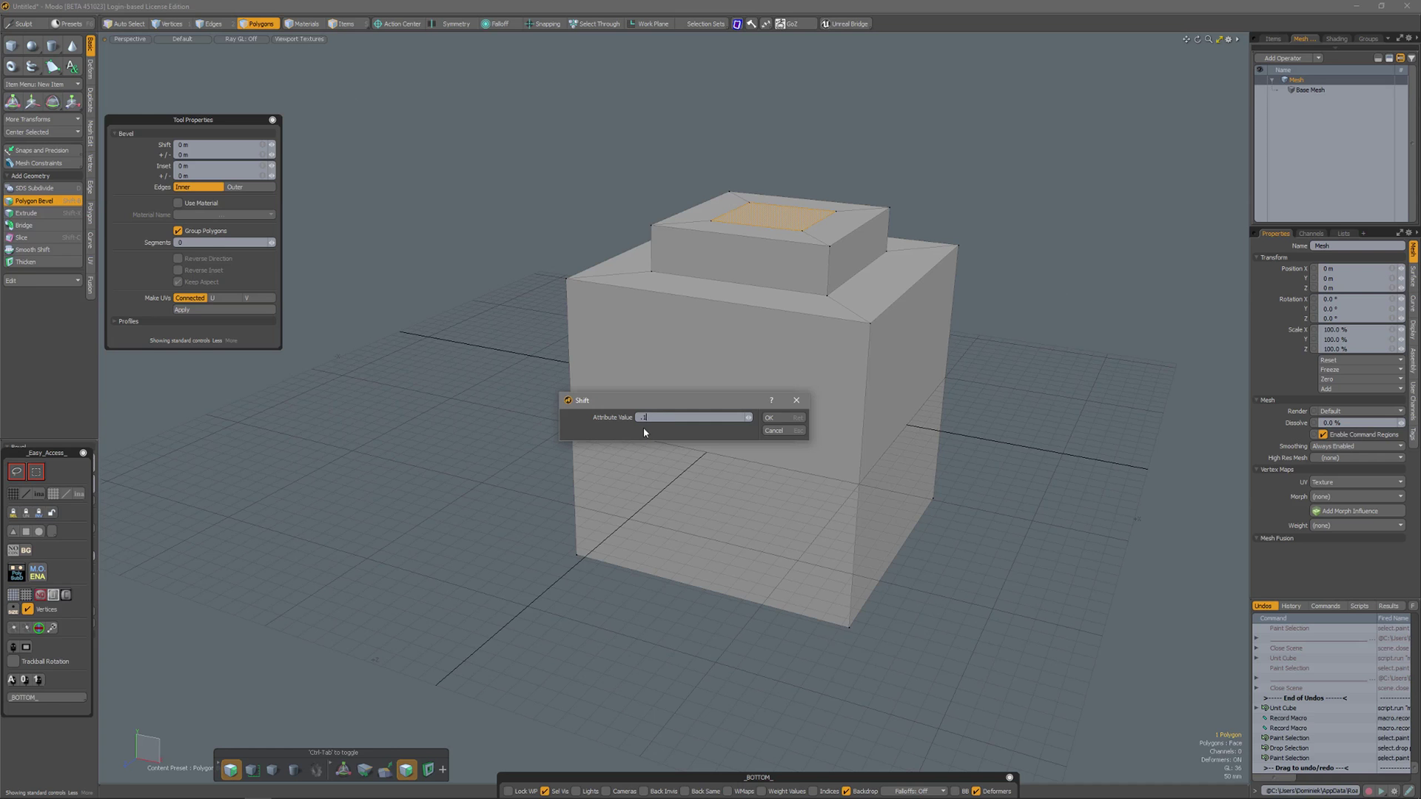
{"action": "key", "text": "Return"}
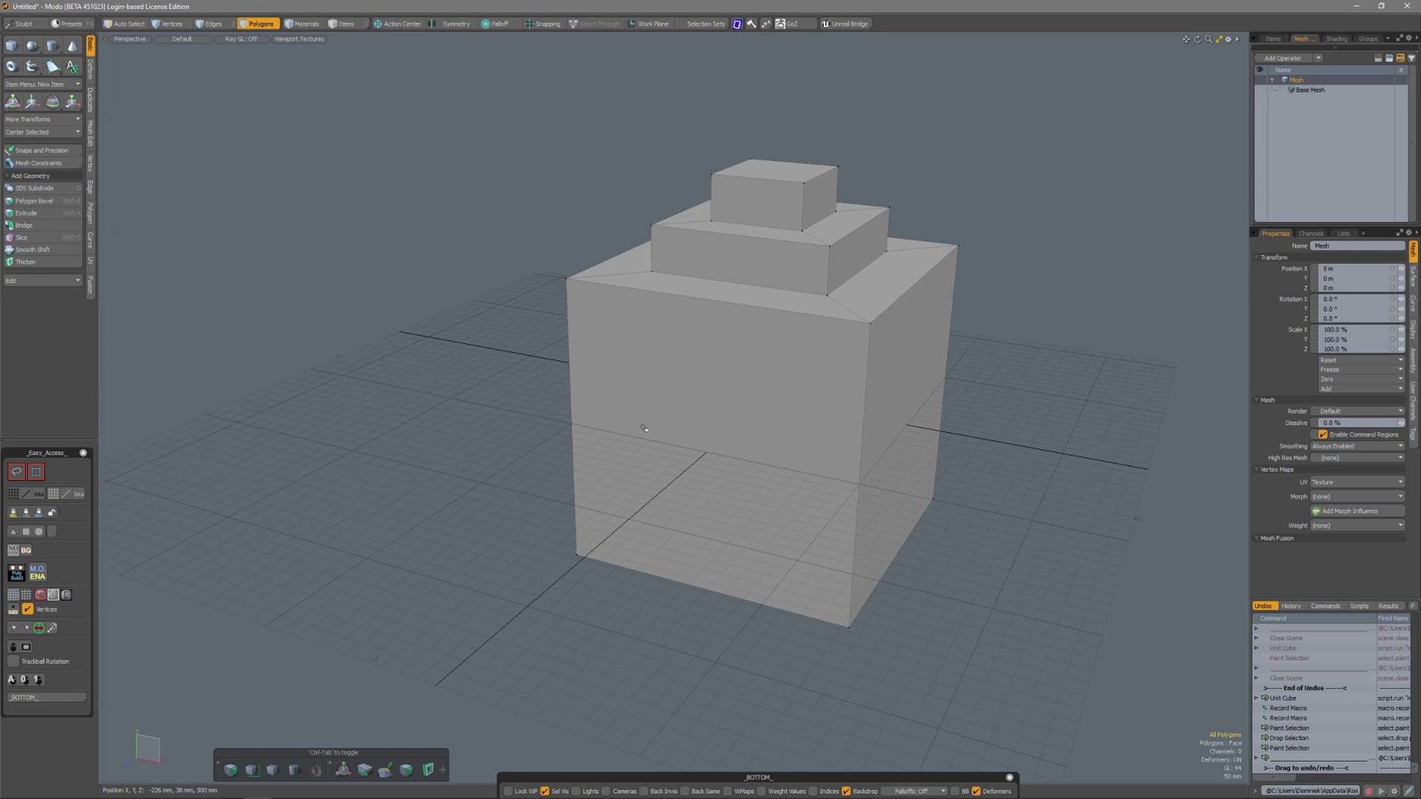
Select the large front side face of the cube and run the underscore-named LXM macro on it
{"action": "left_click", "coordinate": [713, 429]}
{"action": "key", "text": "alt+space"}
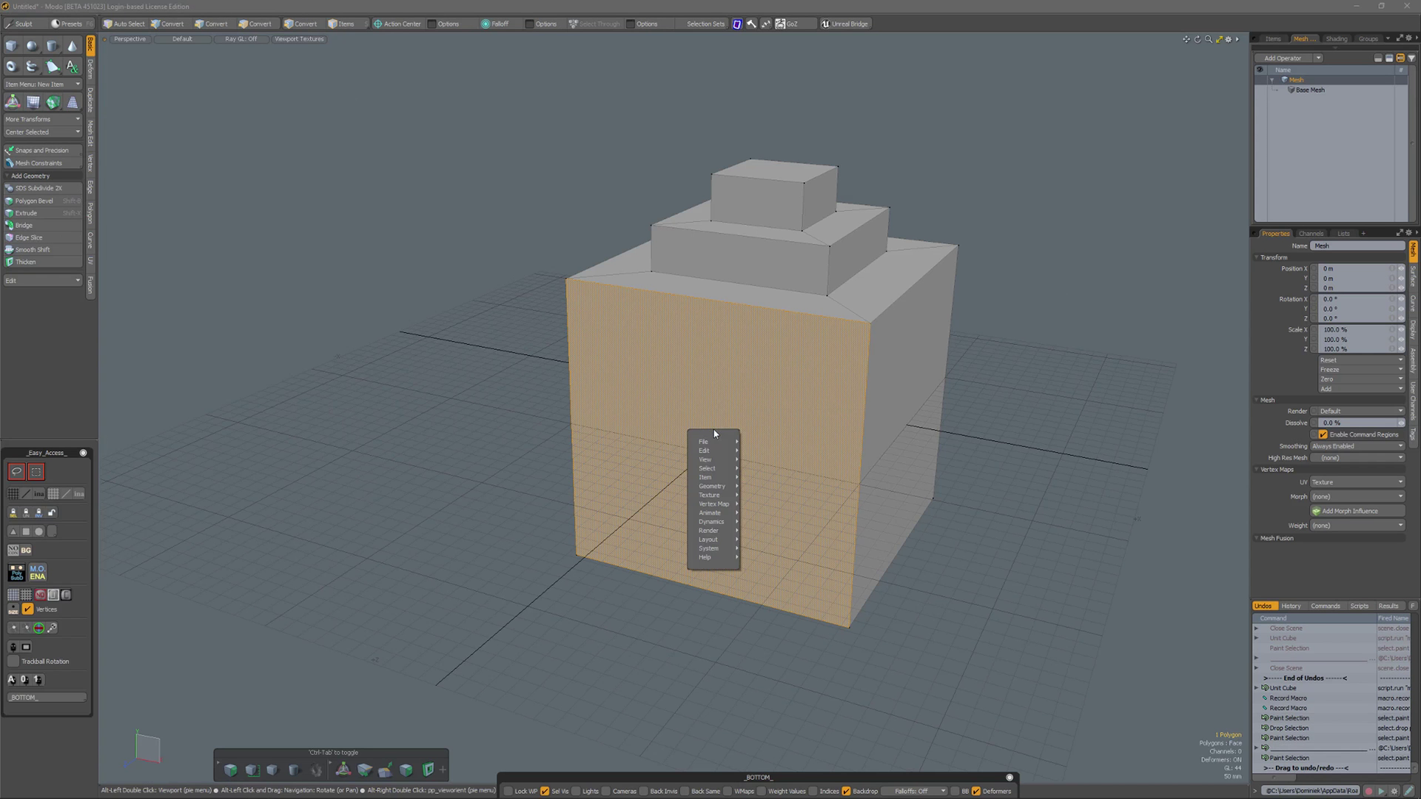
{"action": "mouse_move", "coordinate": [723, 549]}
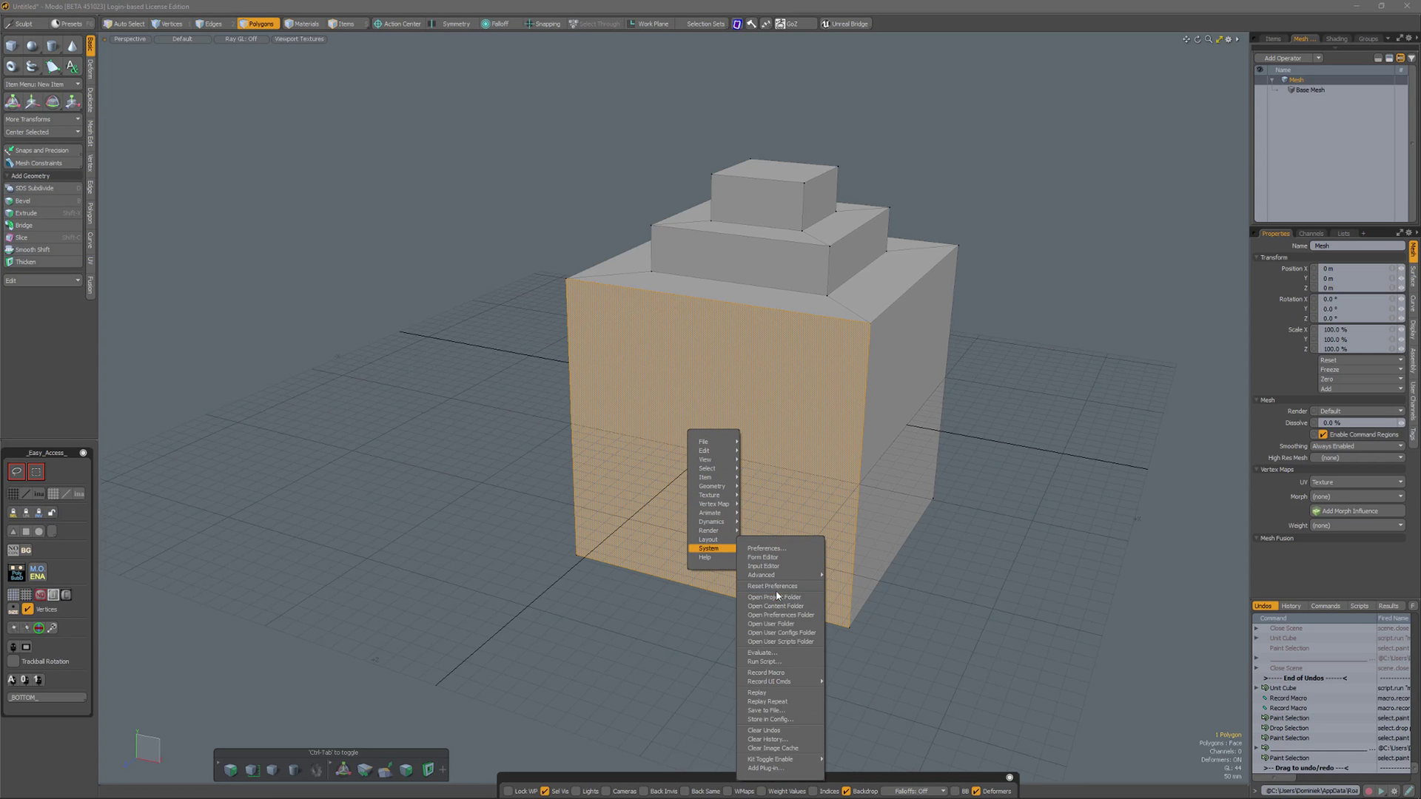
{"action": "left_click", "coordinate": [772, 661]}
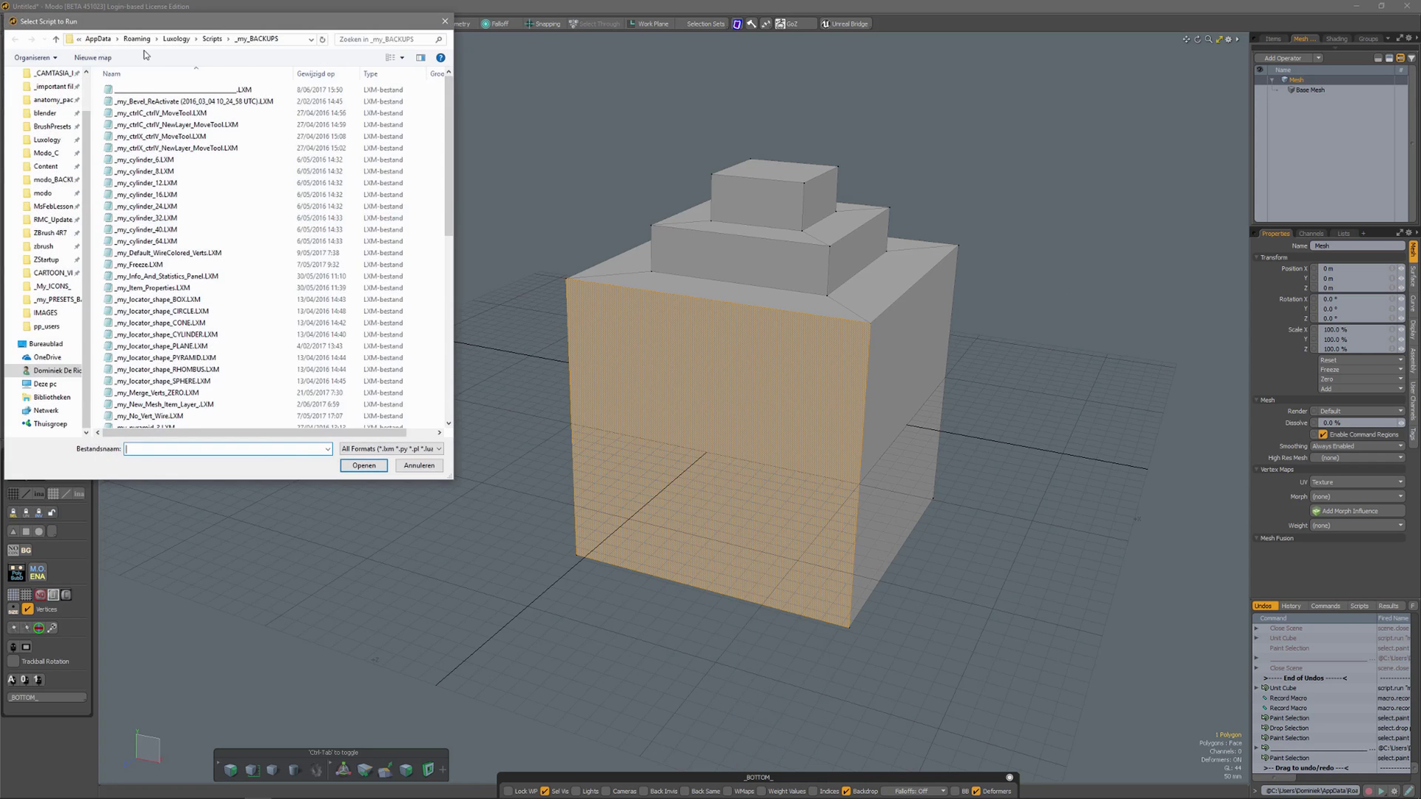
{"action": "double_click", "coordinate": [159, 91]}
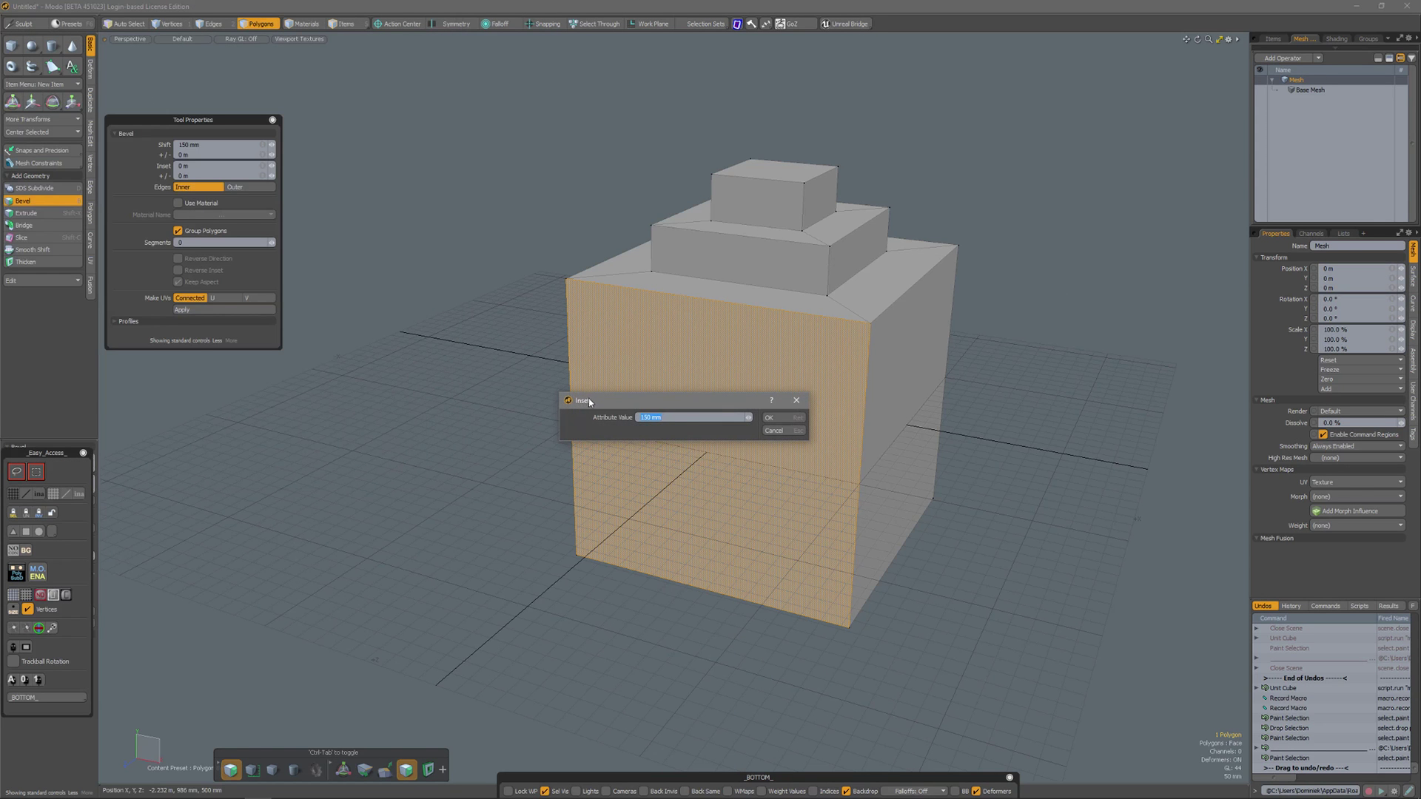
Move the value prompt clear of the cube, enter an inset of .3, and supply the shift for the side face's bevels
{"action": "left_click_drag", "start_coordinate": [589, 402], "coordinate": [361, 422]}
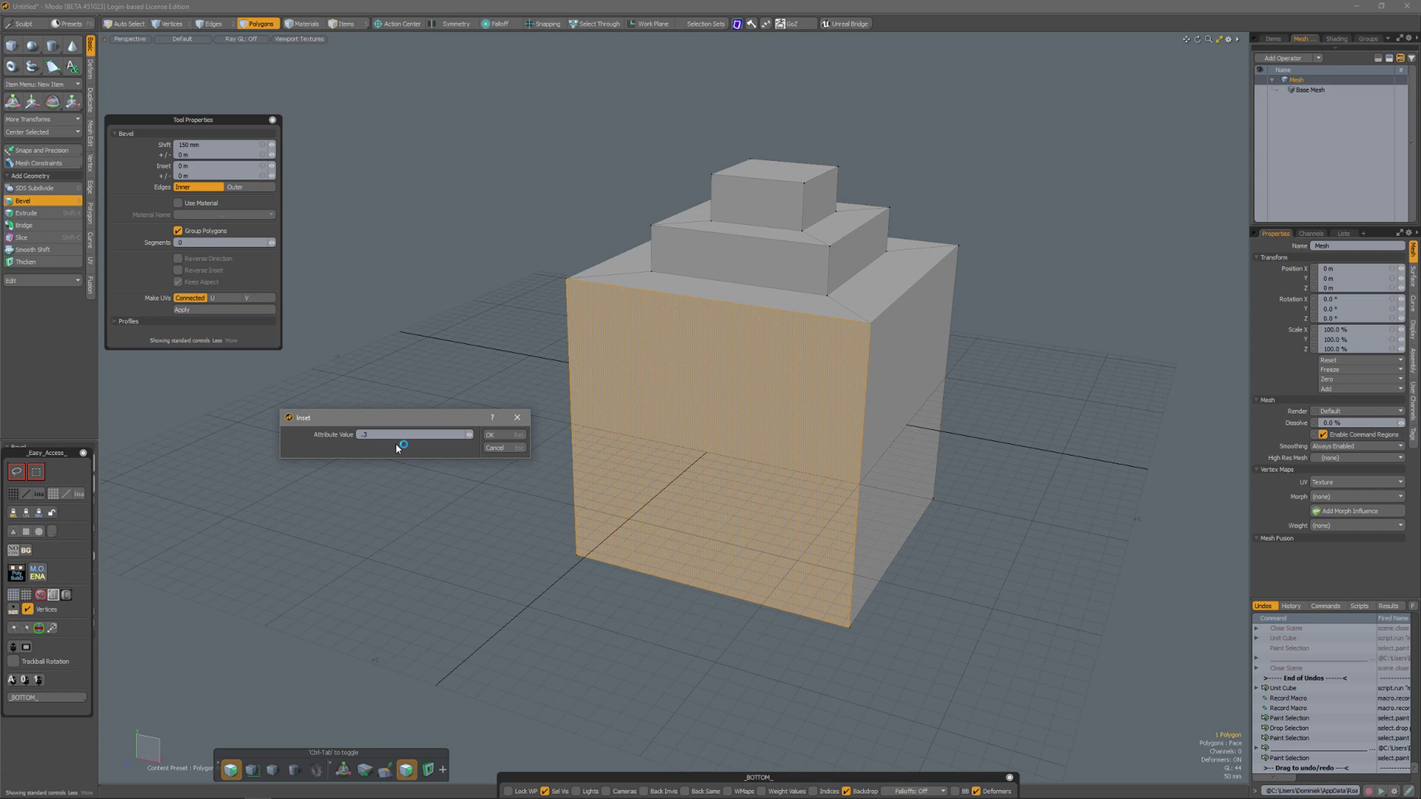
{"action": "key", "text": "Return"}
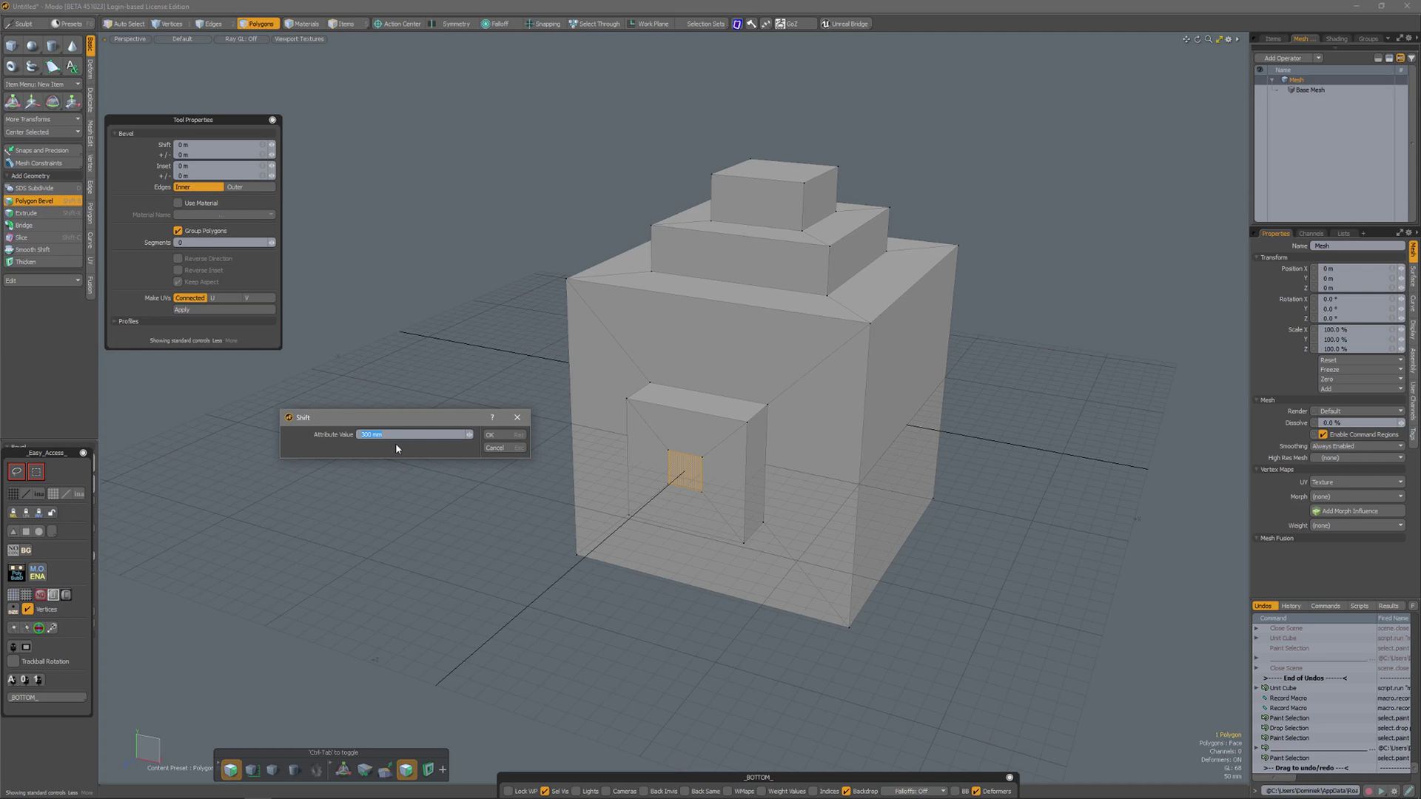
{"action": "key", "text": "Return"}
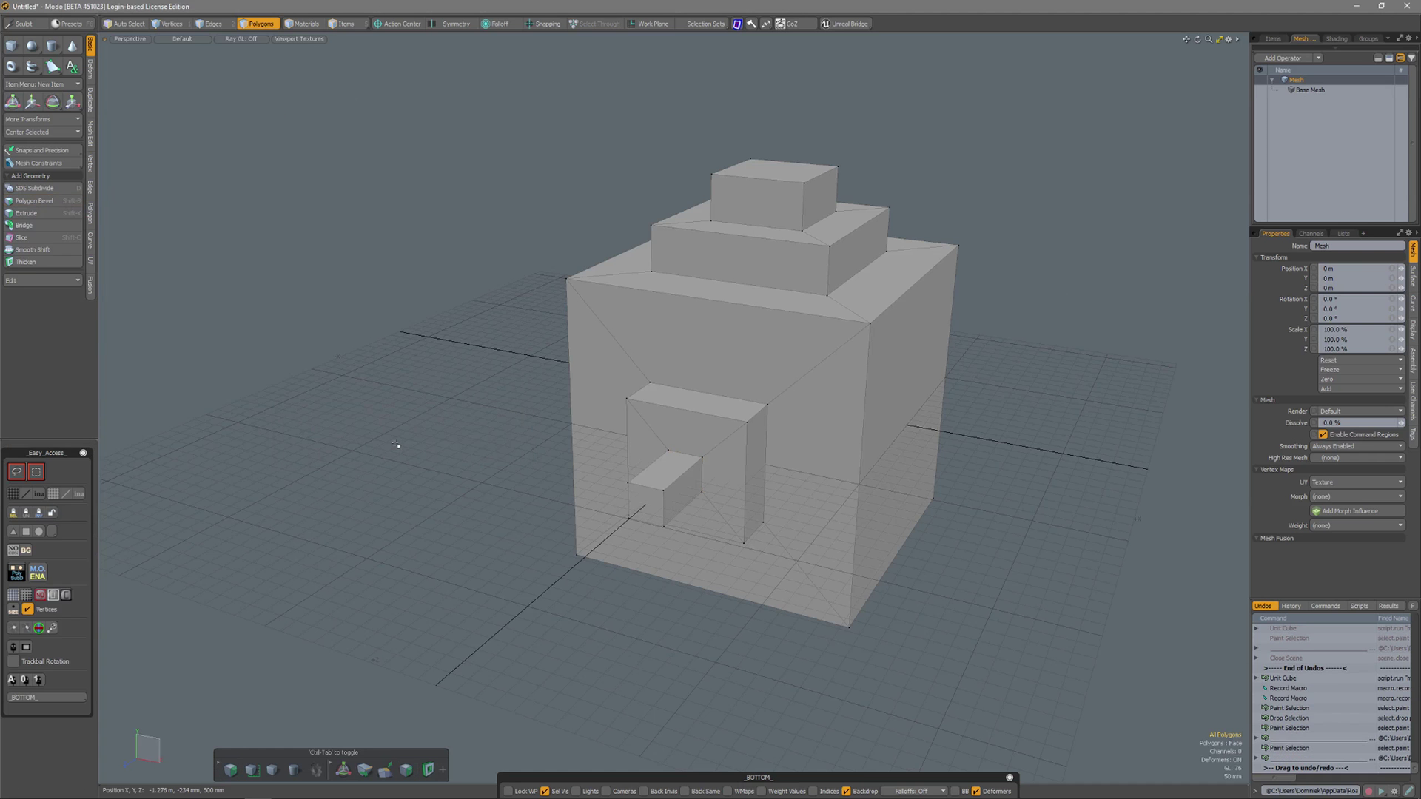
Select the two adjacent unbevelled side faces of the cube and run the underscore-named LXM macro on both
{"action": "mouse_move", "coordinate": [855, 444]}
{"action": "left_mouse_down", "text": "alt"}
{"action": "mouse_move", "coordinate": [775, 421]}
{"action": "mouse_move", "coordinate": [783, 455]}
{"action": "mouse_move", "coordinate": [761, 435]}
{"action": "mouse_move", "coordinate": [682, 423]}
{"action": "mouse_move", "coordinate": [919, 442]}
{"action": "mouse_move", "coordinate": [738, 394]}
{"action": "left_mouse_up", "text": "alt"}
{"action": "scroll", "coordinate": [867, 422], "scroll_direction": "down", "scroll_amount": 4}
{"action": "right_click", "coordinate": [739, 392], "text": "alt"}
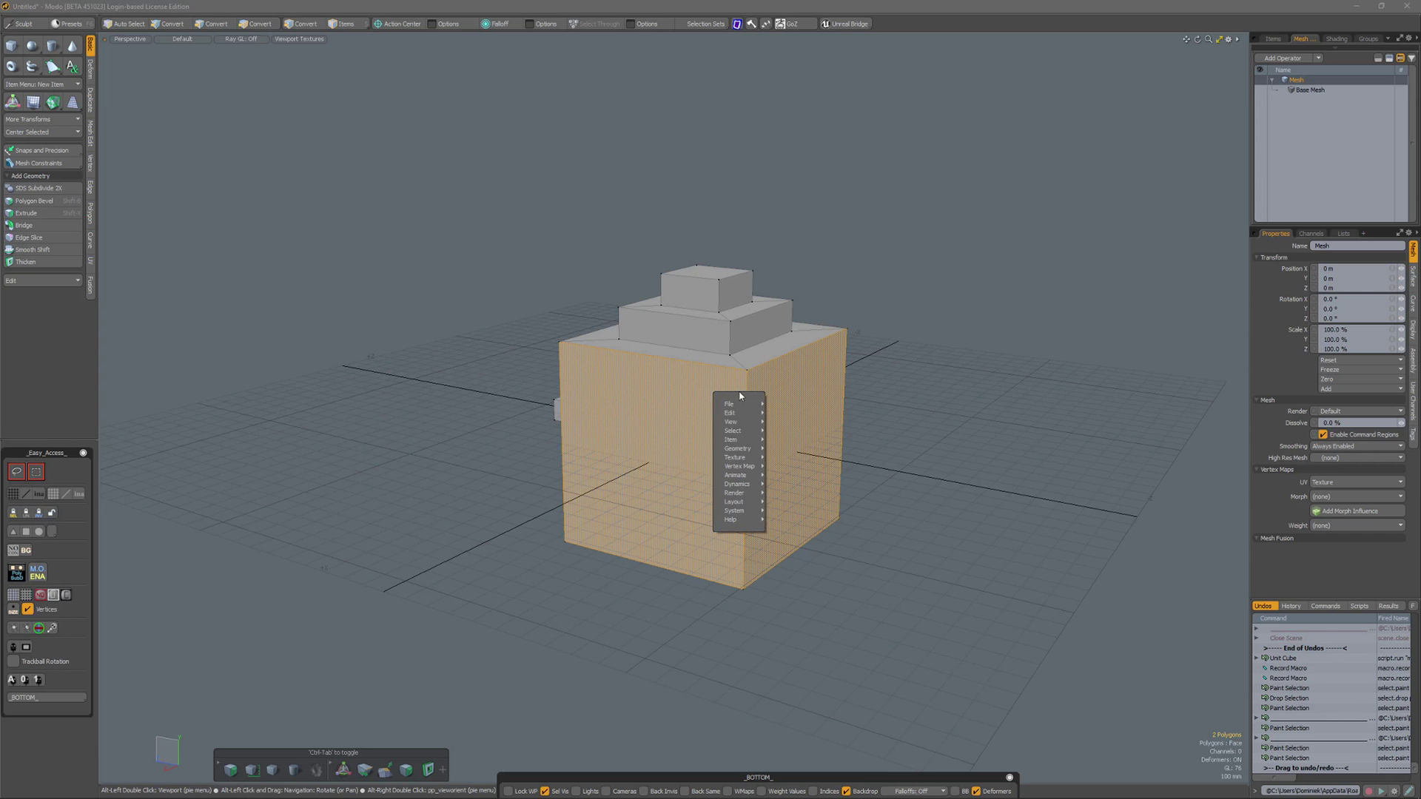
{"action": "mouse_move", "coordinate": [746, 515]}
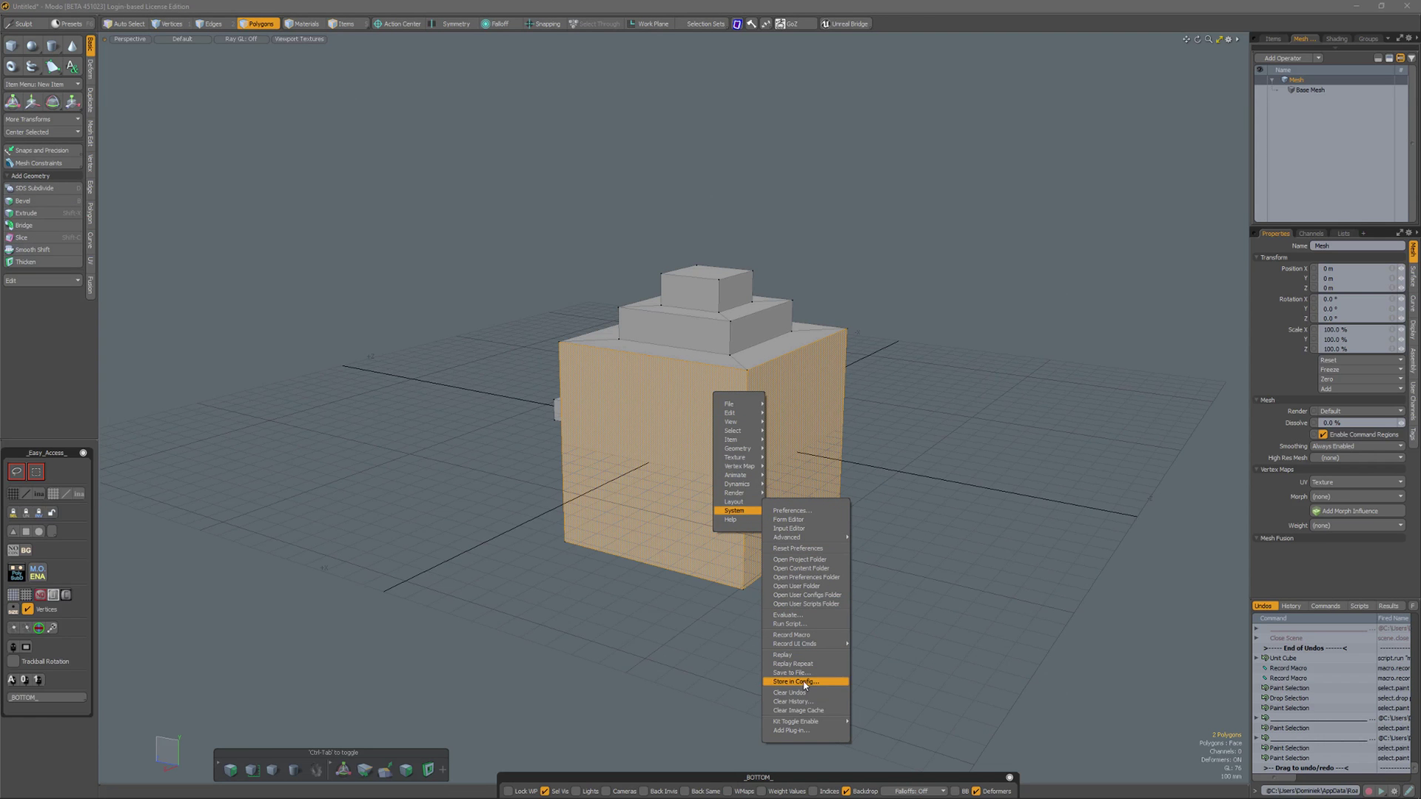
{"action": "left_click", "coordinate": [792, 624]}
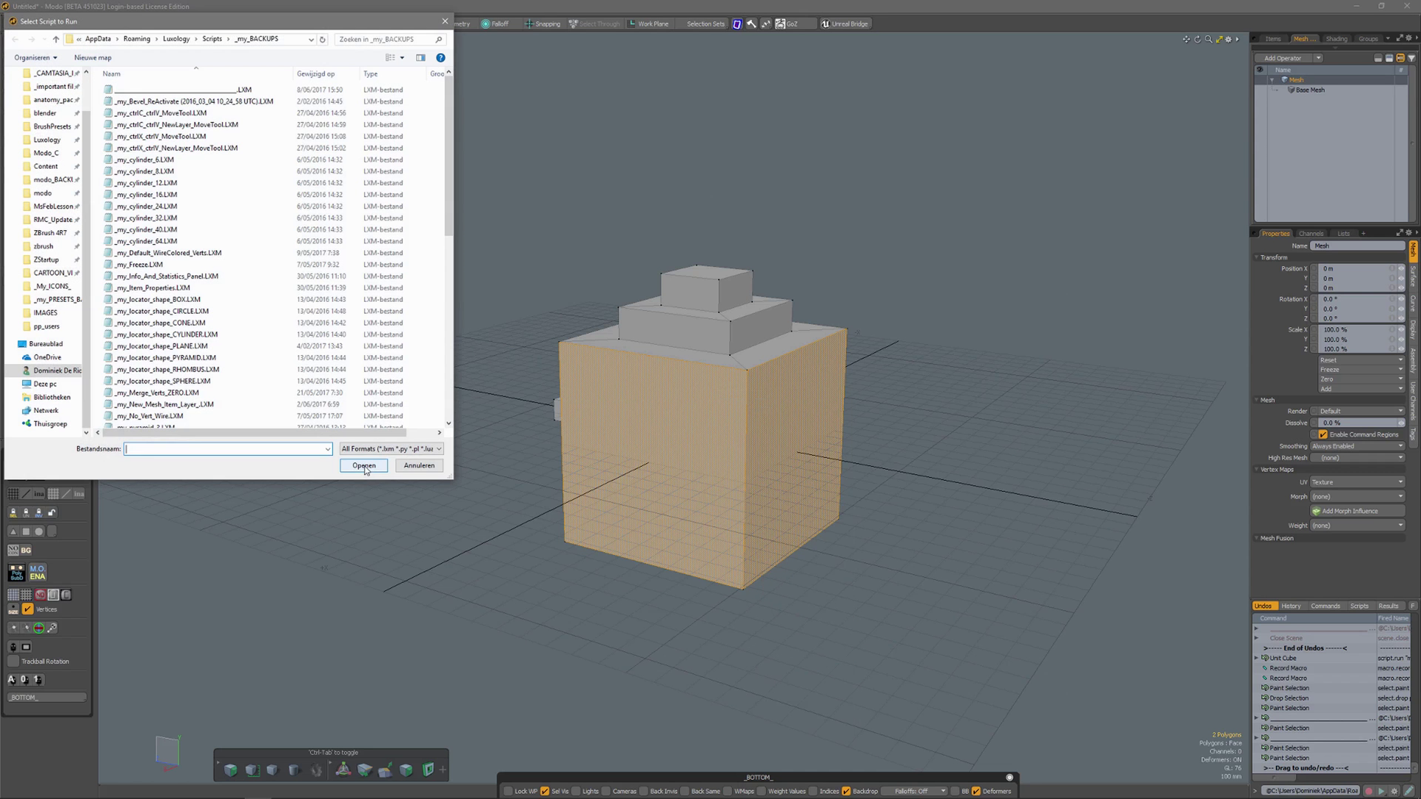
{"action": "double_click", "coordinate": [137, 98]}
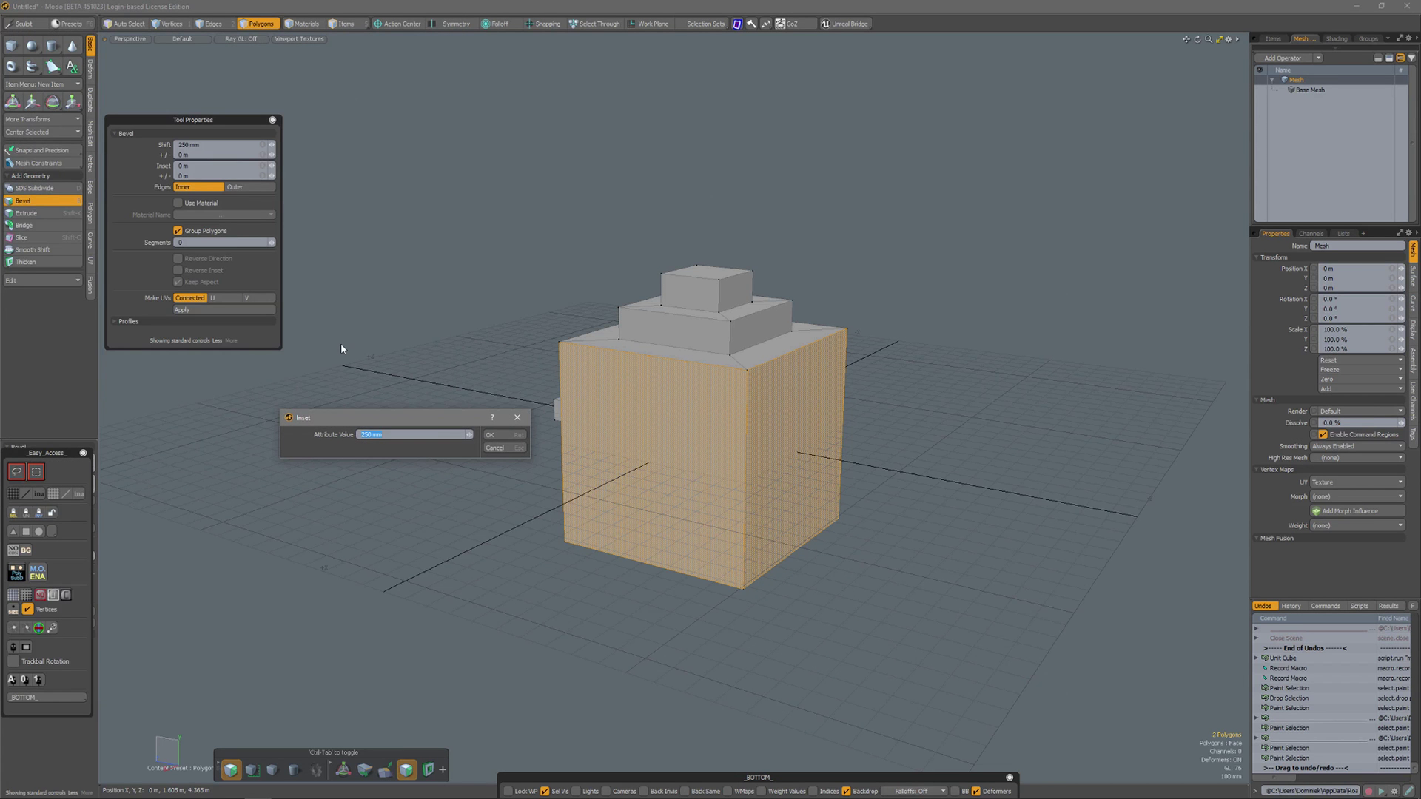
Supply the inset and final shift values requested by the macro to bevel the two side faces together
{"action": "key", "text": "Return"}
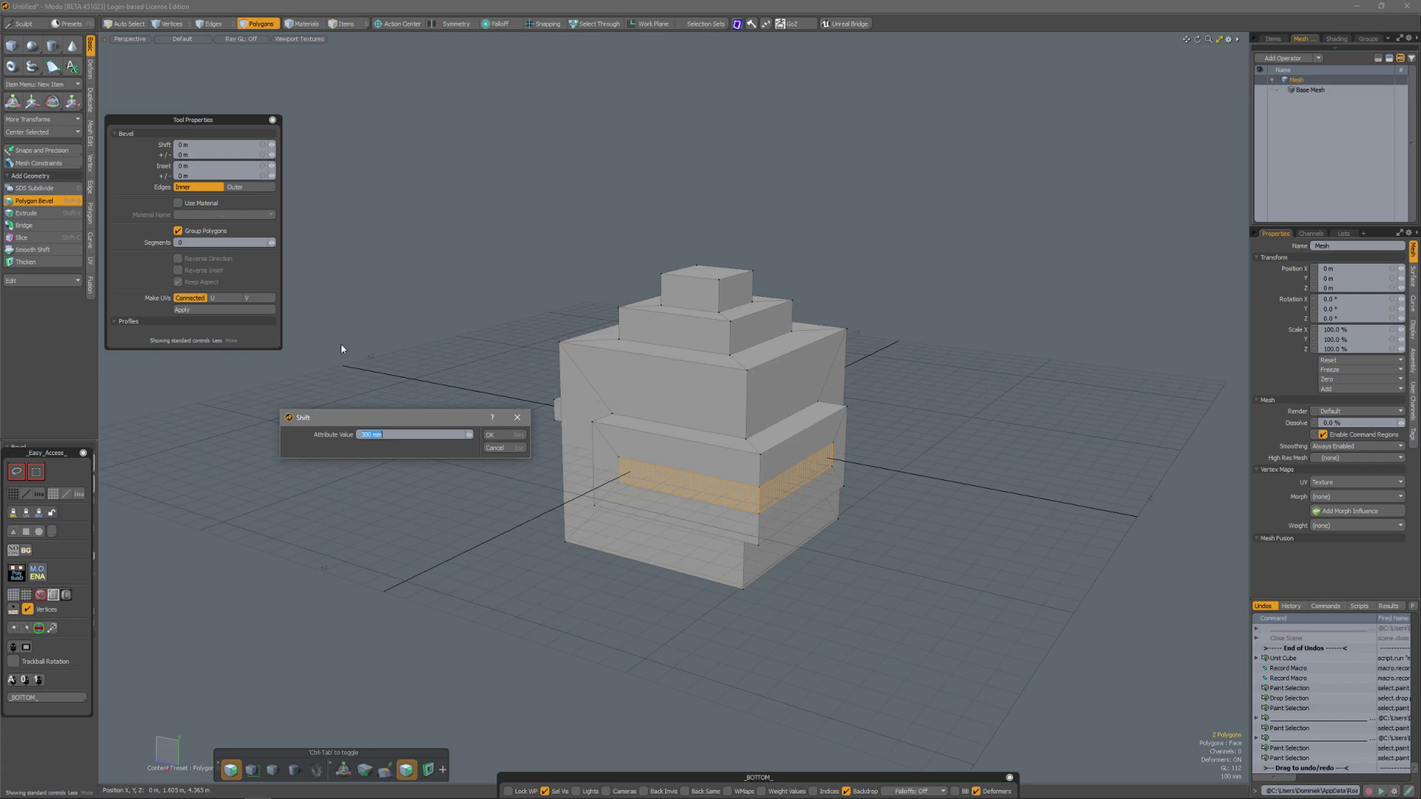
{"action": "type", "text": "-4"}
{"action": "key", "text": "Return"}
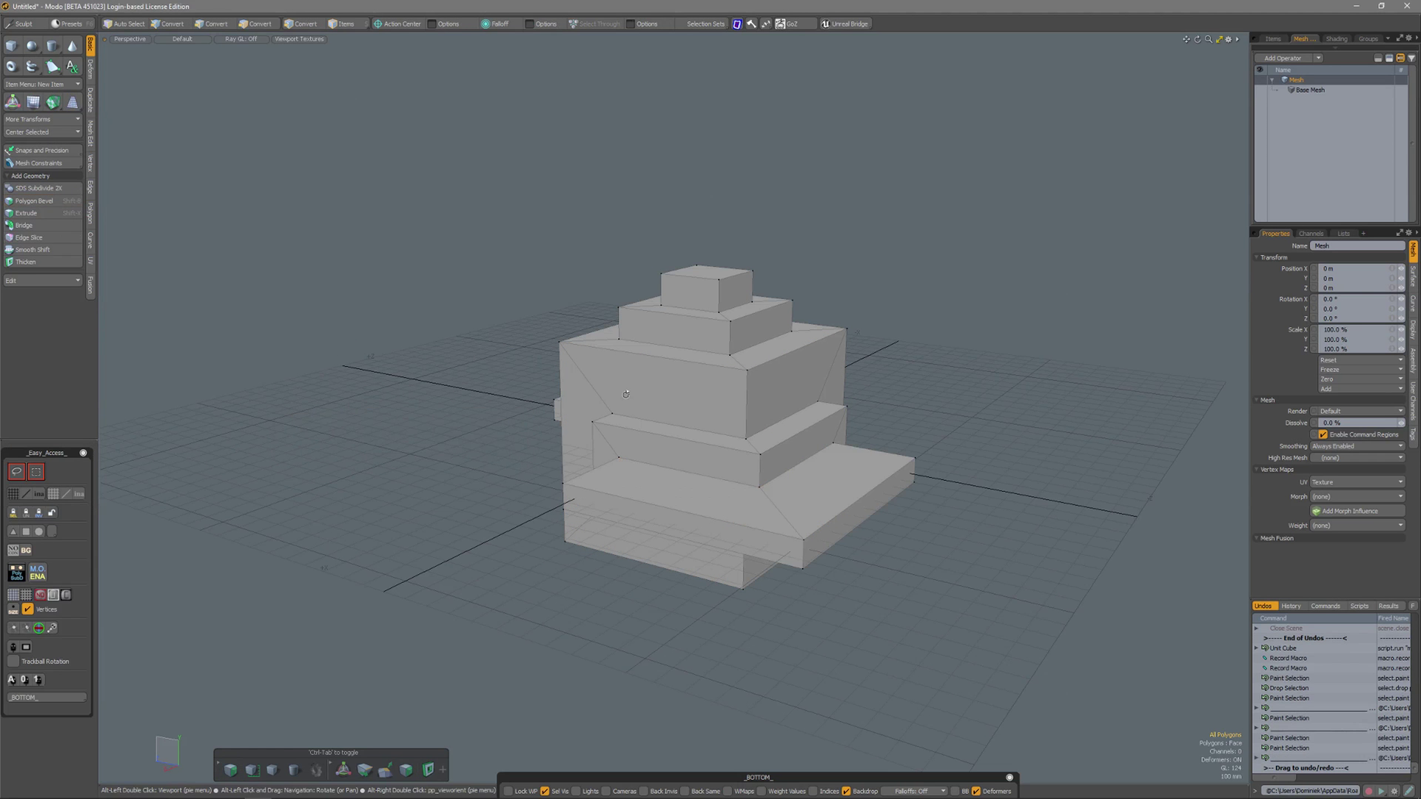